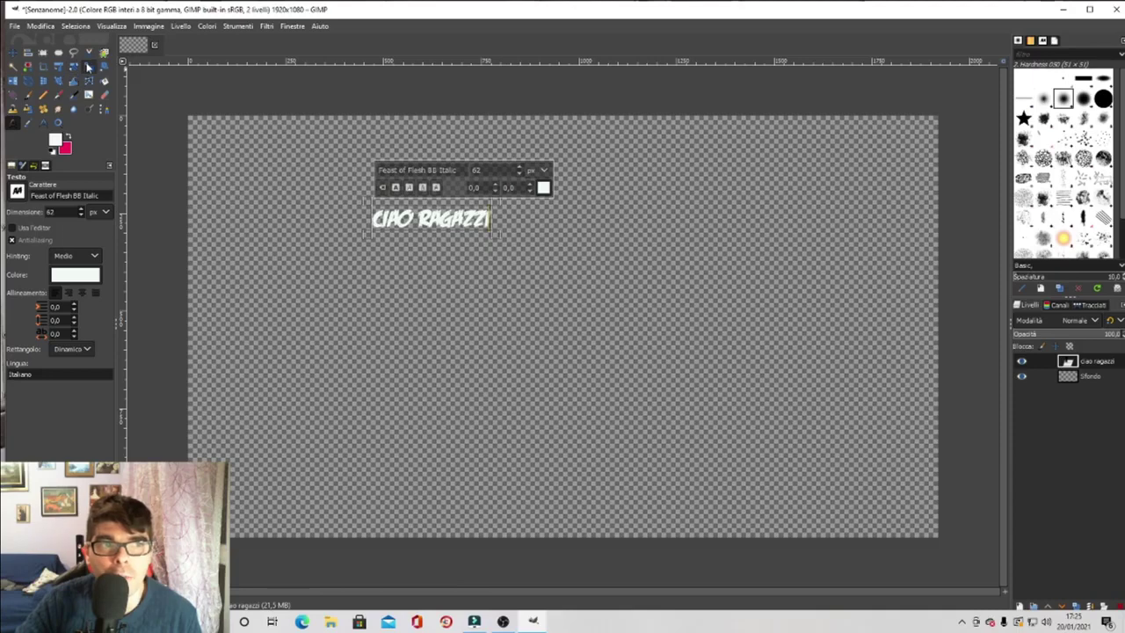
# Step: Scale the "ciao ragazzi" text layer proportionally to about 1300 × 271 px and apply the scaling
pyautogui.click(454, 231)
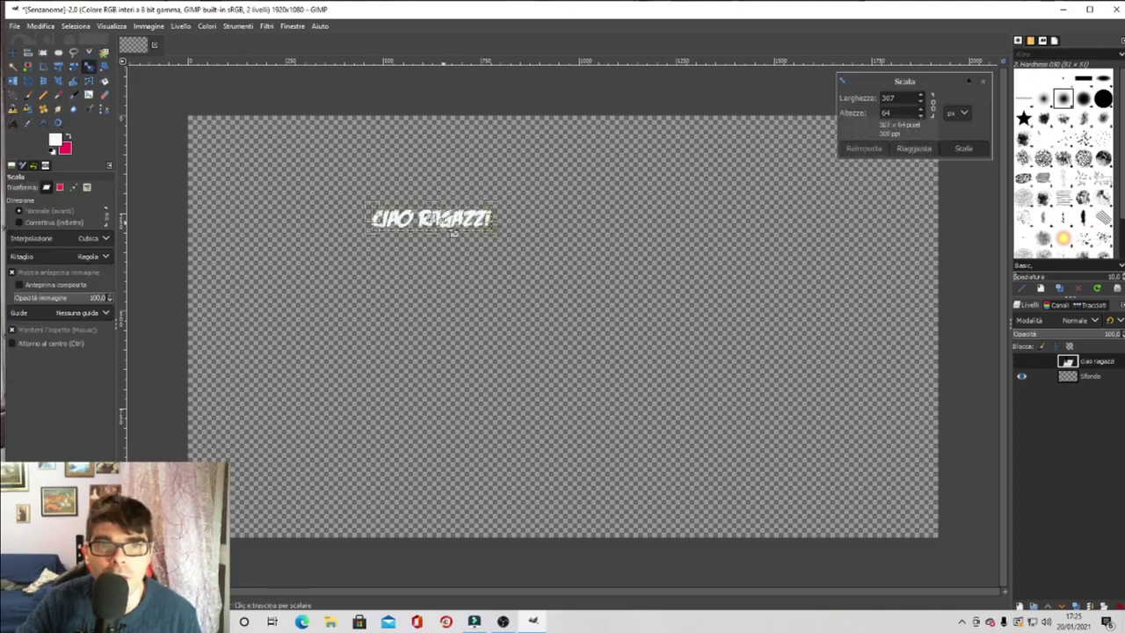
pyautogui.moveTo(497, 241); pyautogui.dragTo(775, 437)
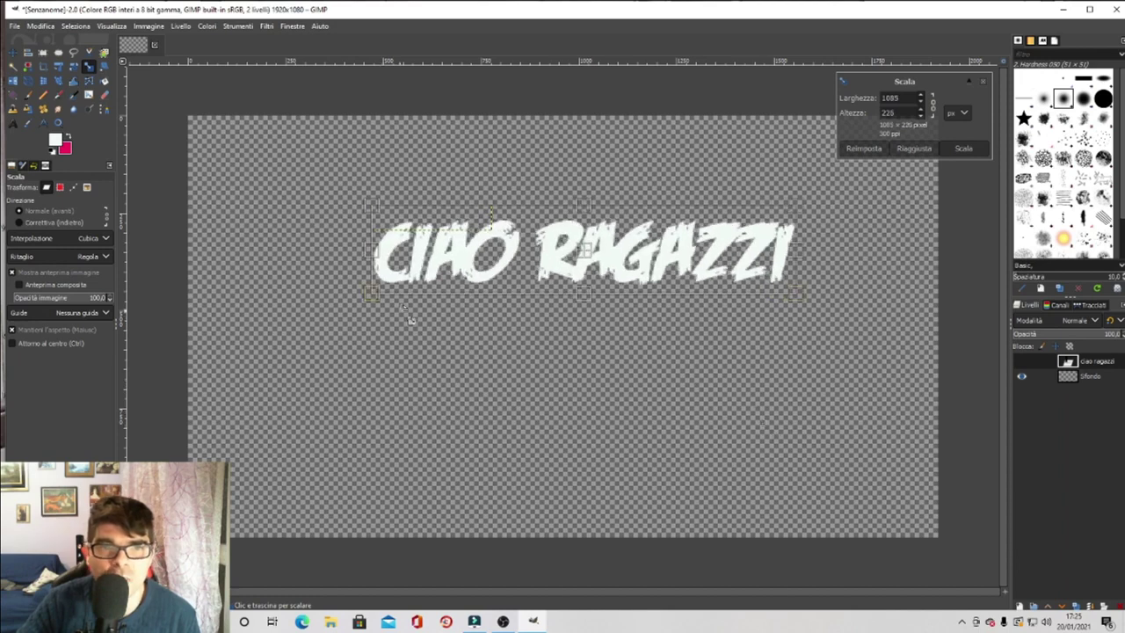
pyautogui.moveTo(375, 303); pyautogui.dragTo(299, 356)
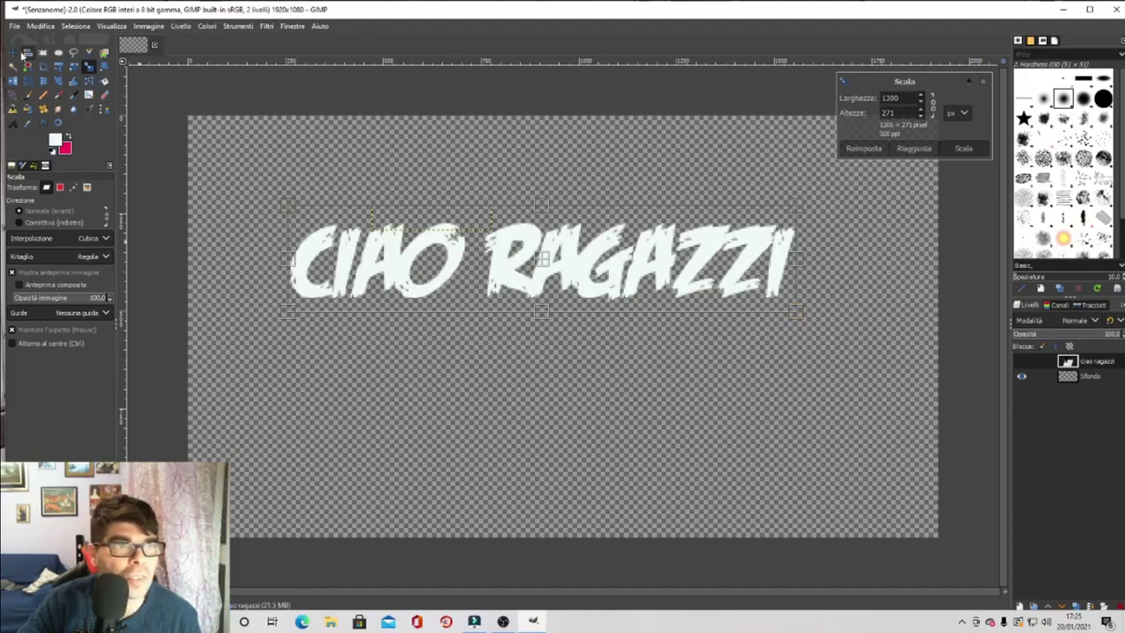
pyautogui.click(10, 53)
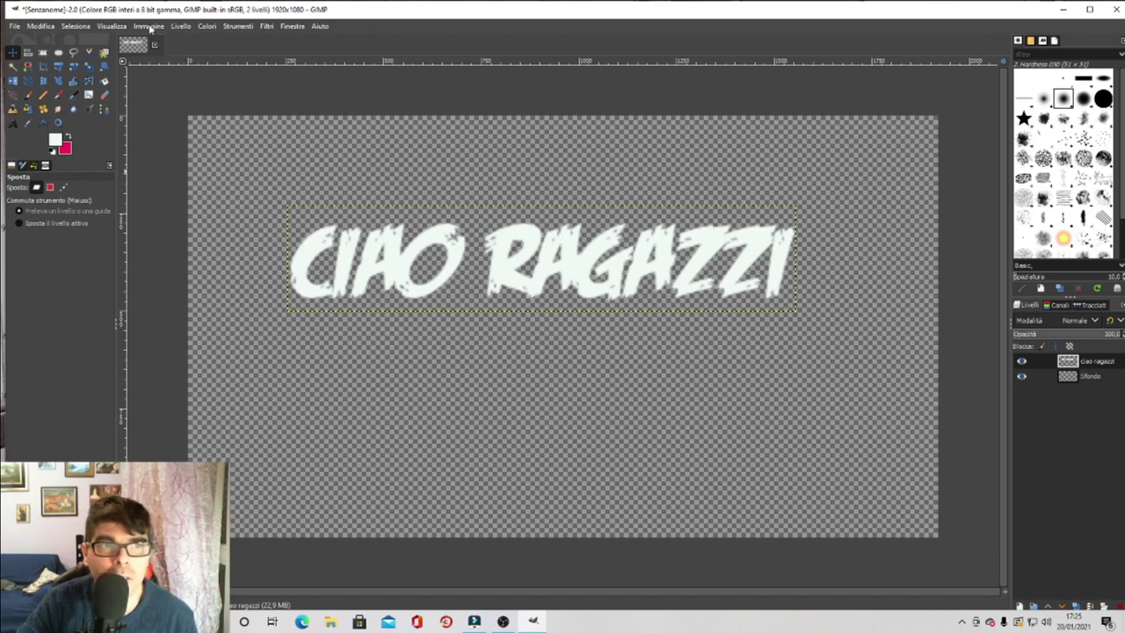
# Step: Create a selection from the text layer's alpha channel
pyautogui.click(181, 28)
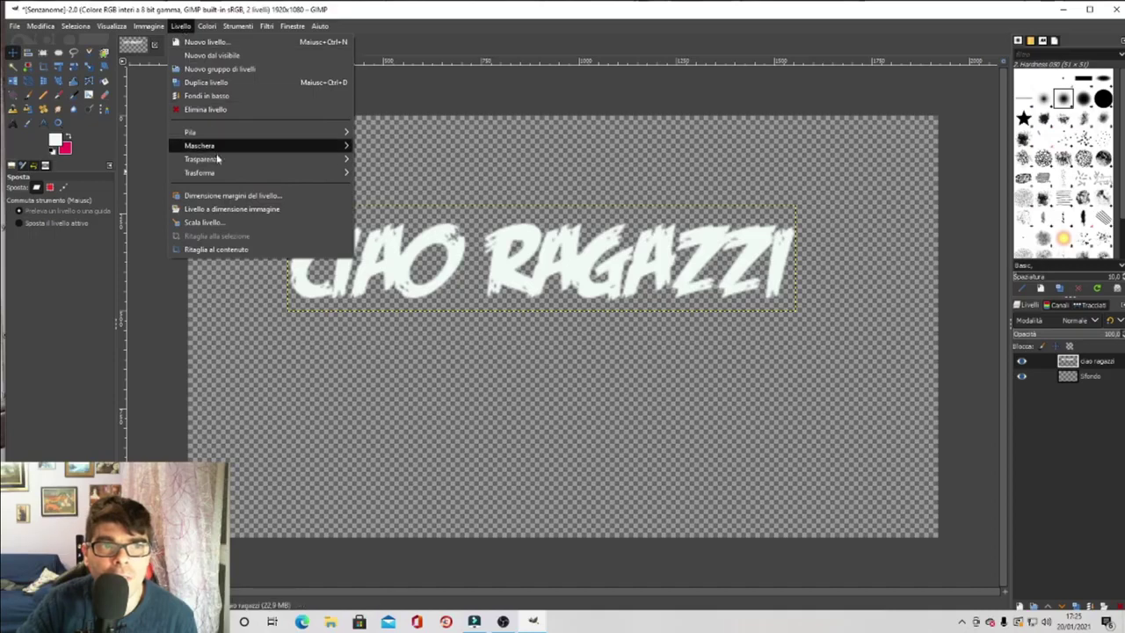
pyautogui.moveTo(211, 160)
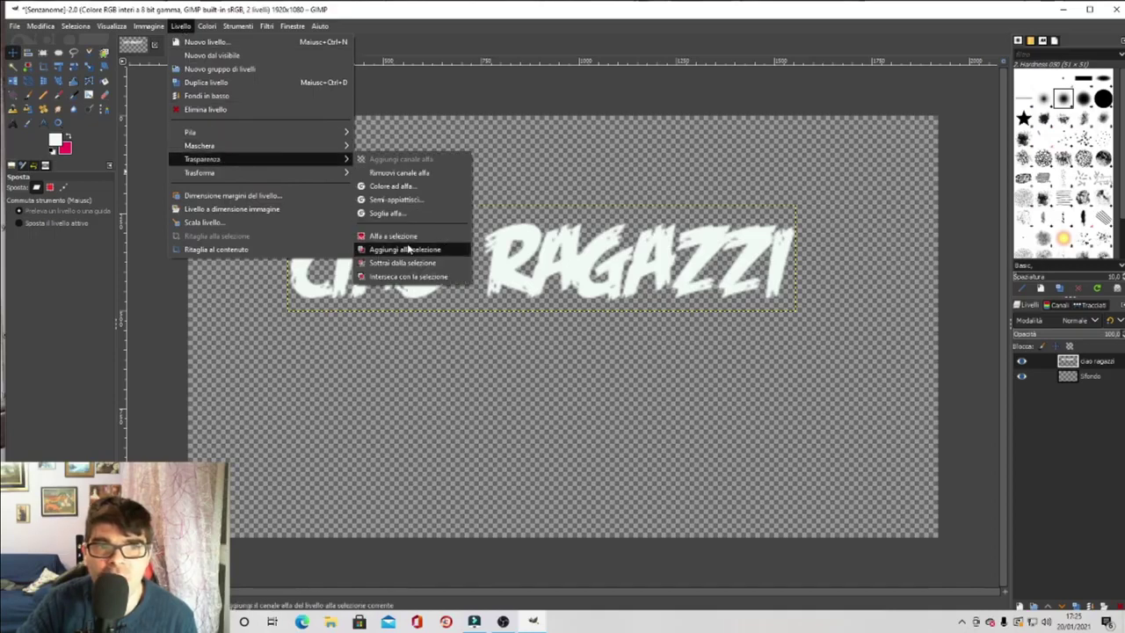
pyautogui.click(420, 235)
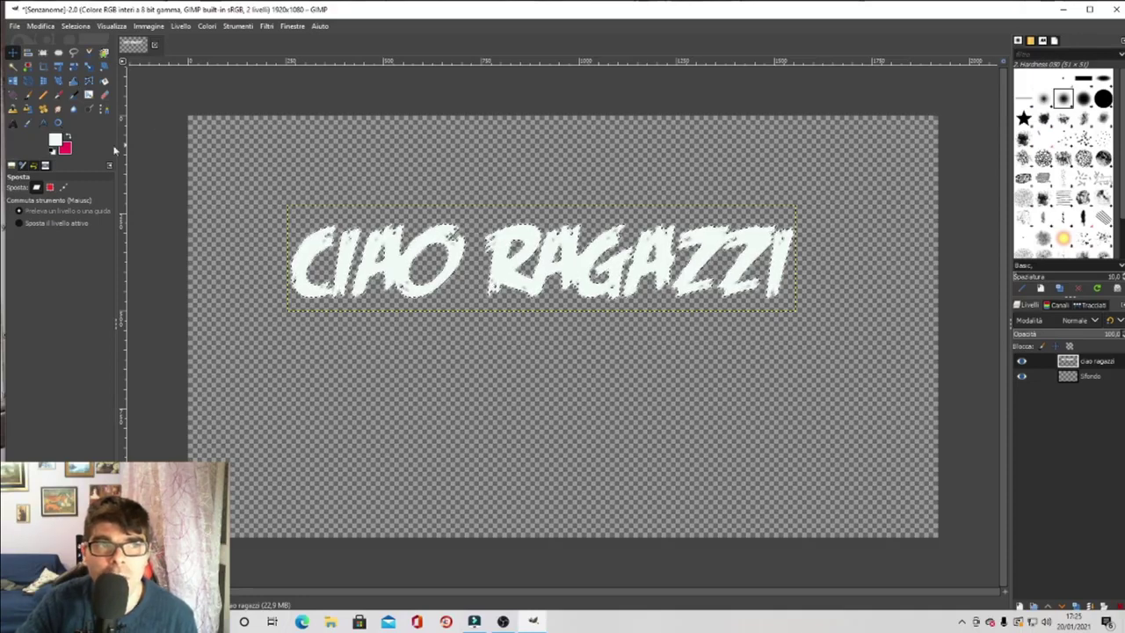
# Step: Set the foreground colour to green 21ed78 and the background colour to cyan 19ece5
pyautogui.click(55, 142)
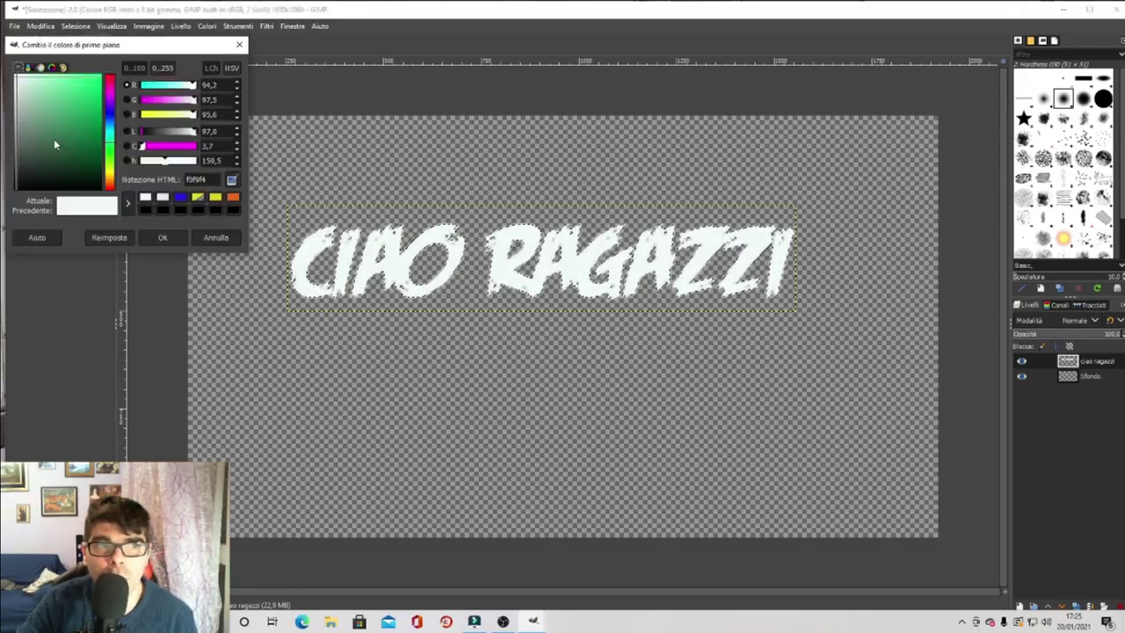
pyautogui.click(90, 83)
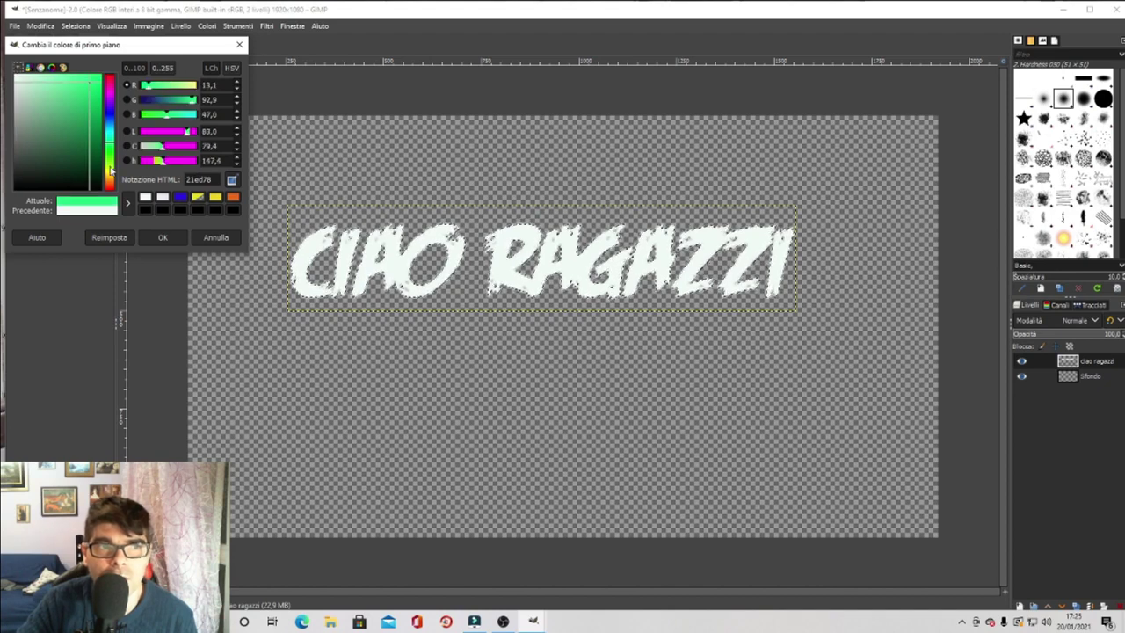
pyautogui.click(155, 239)
pyautogui.click(64, 149)
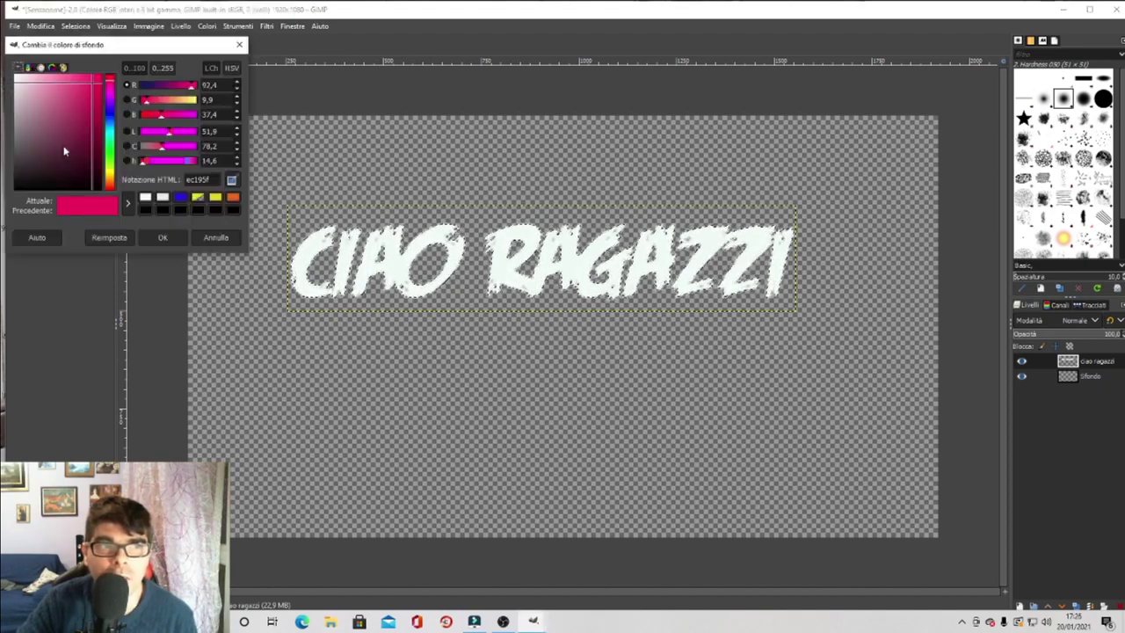
pyautogui.click(110, 137)
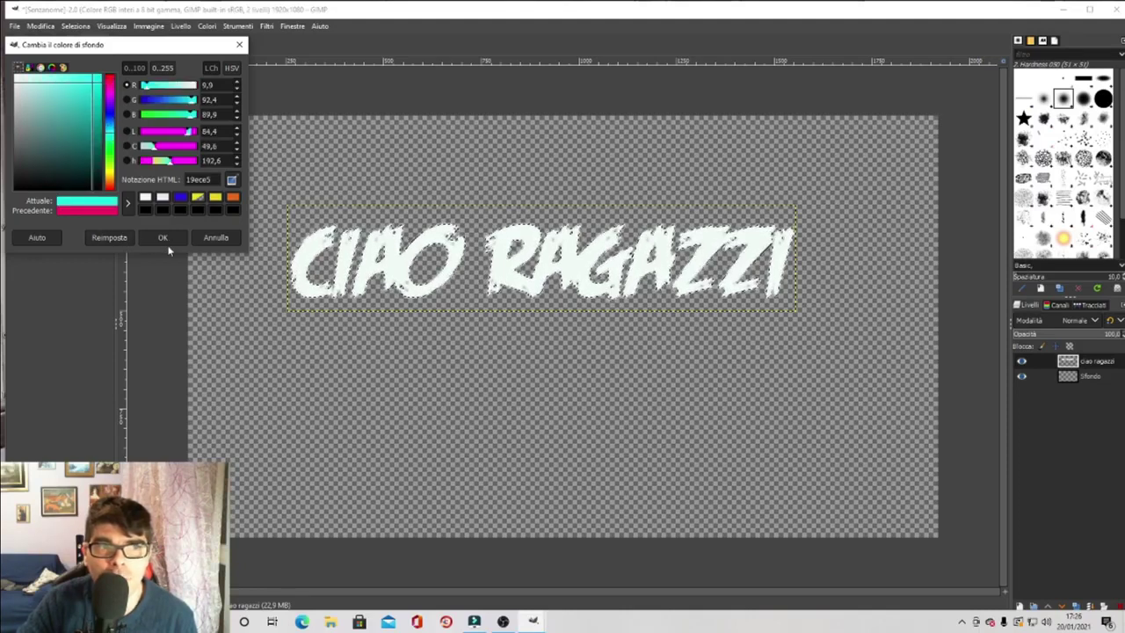
pyautogui.click(165, 238)
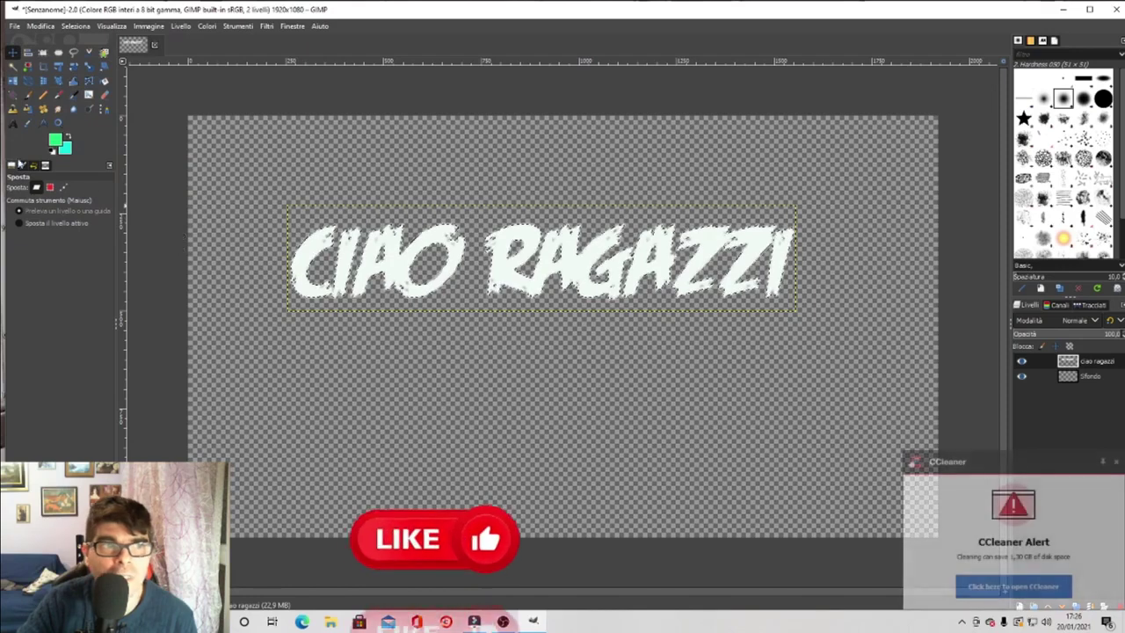
# Step: Fill the selected lettering with a linear green-to-cyan gradient running steeply across the middle of the text
pyautogui.click(13, 100)
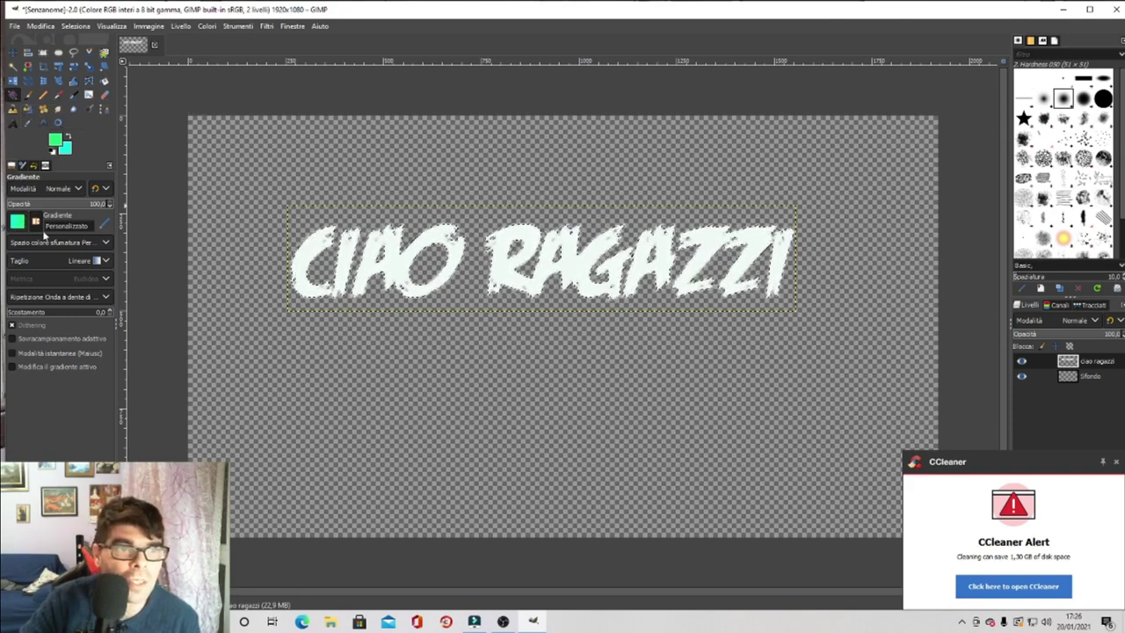
pyautogui.click(101, 261)
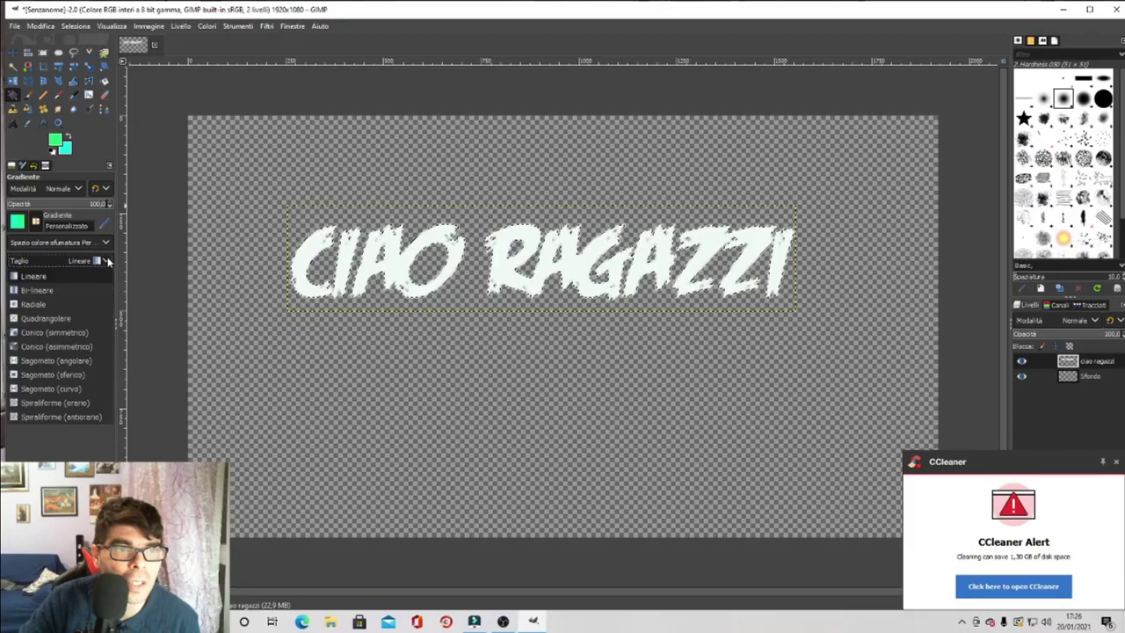
pyautogui.click(42, 277)
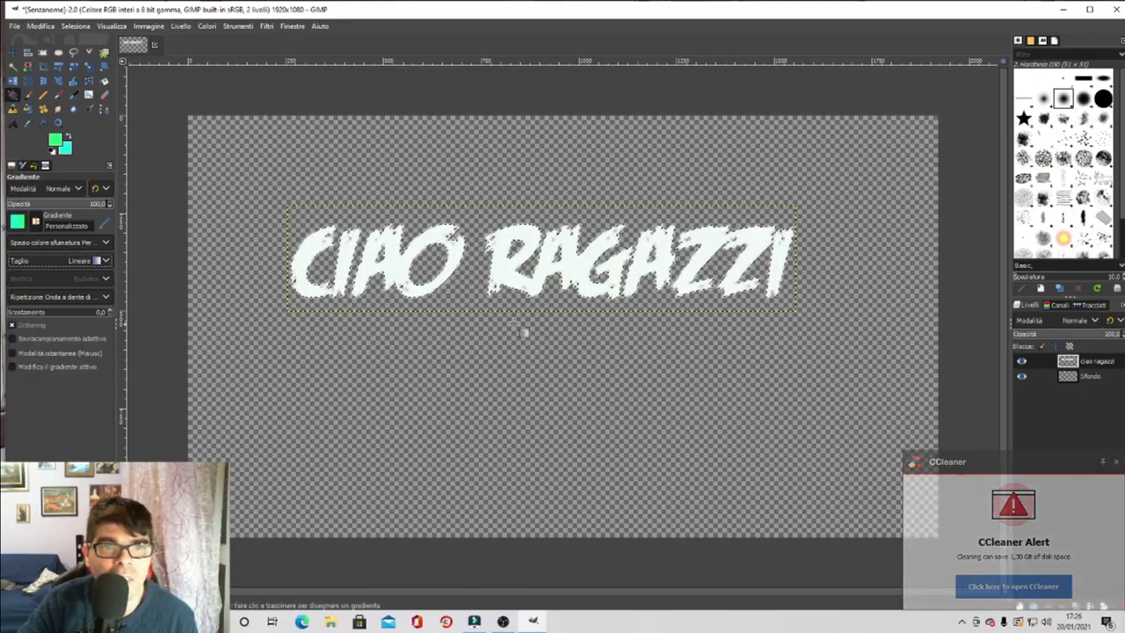
pyautogui.moveTo(531, 289); pyautogui.dragTo(539, 292)
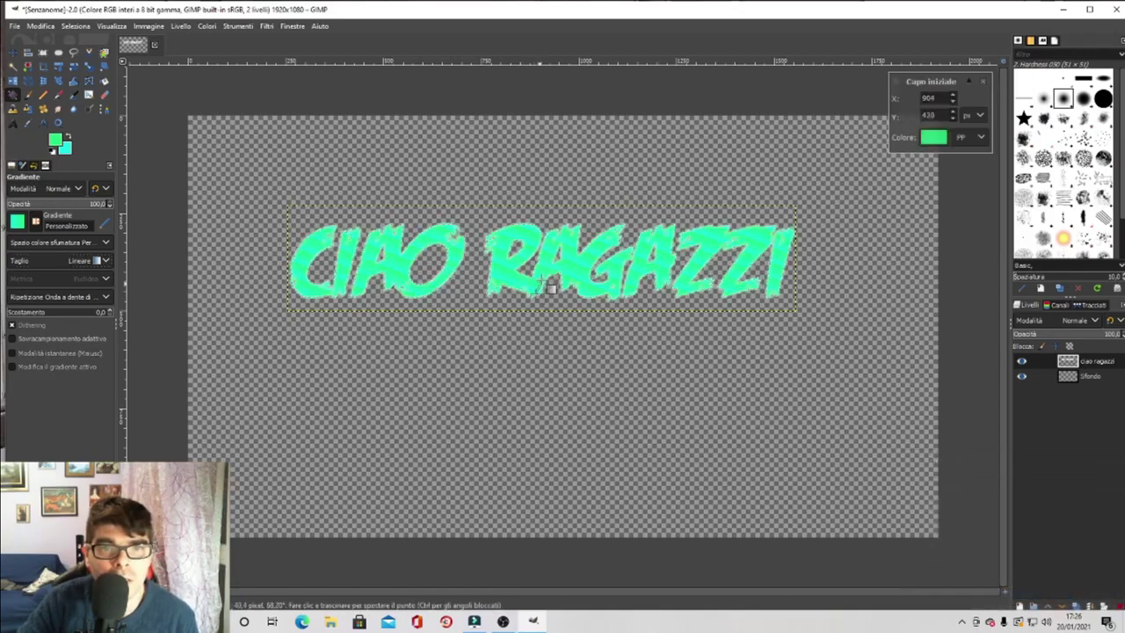
pyautogui.moveTo(552, 286); pyautogui.dragTo(561, 247)
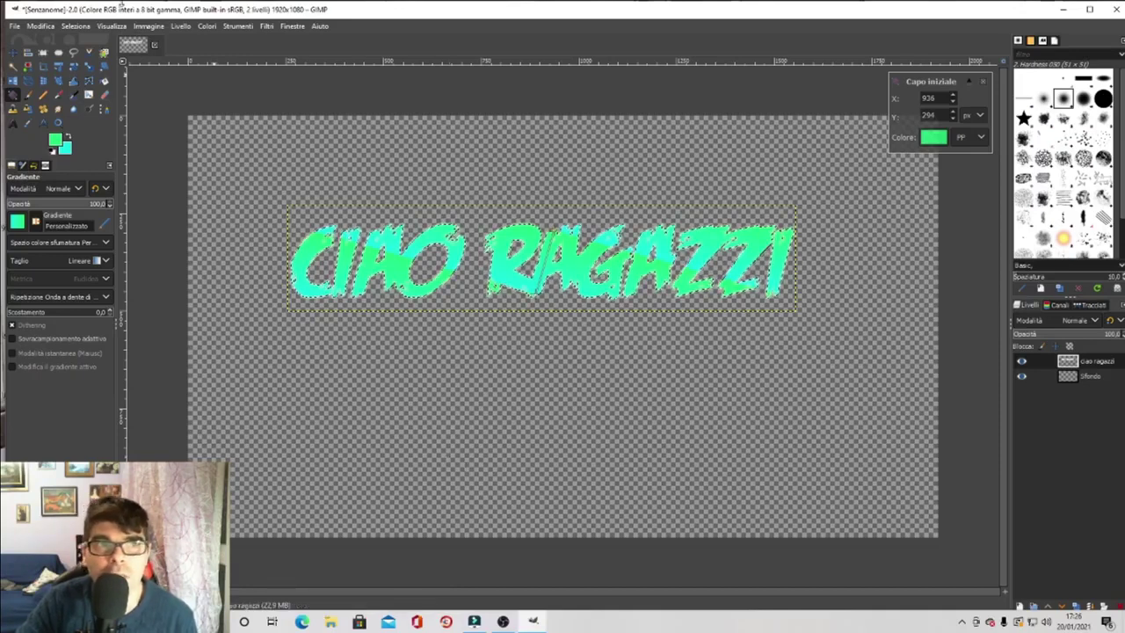
# Step: Select the entire layer while the gradient is still active, and shift the layer slightly with the Move tool
pyautogui.click(180, 26)
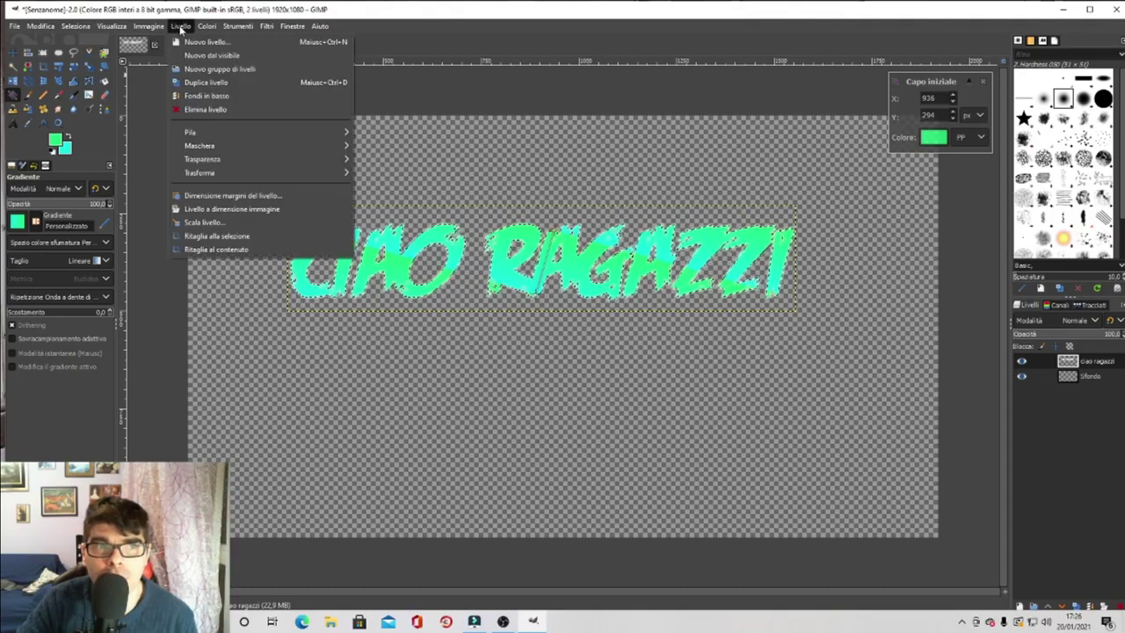
pyautogui.moveTo(79, 29)
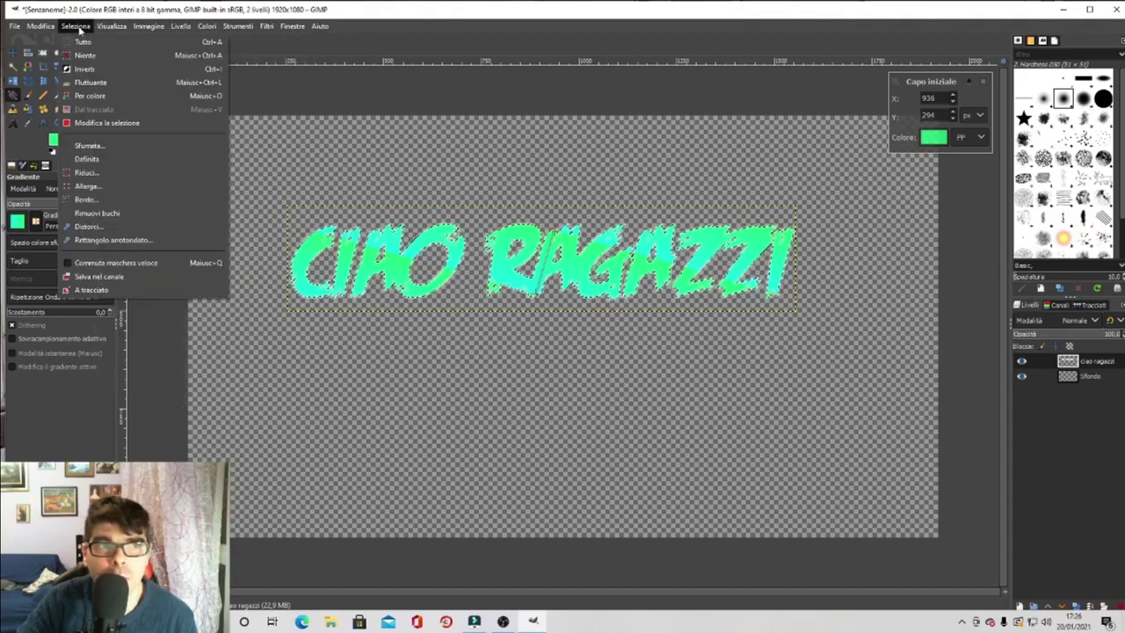
pyautogui.click(84, 42)
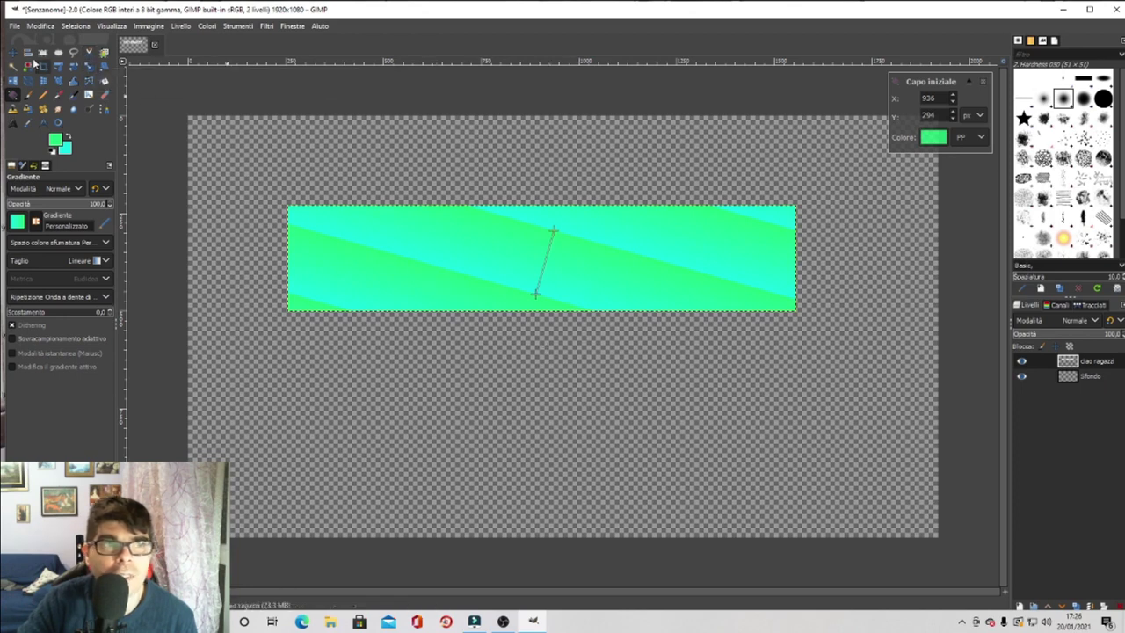
pyautogui.click(13, 54)
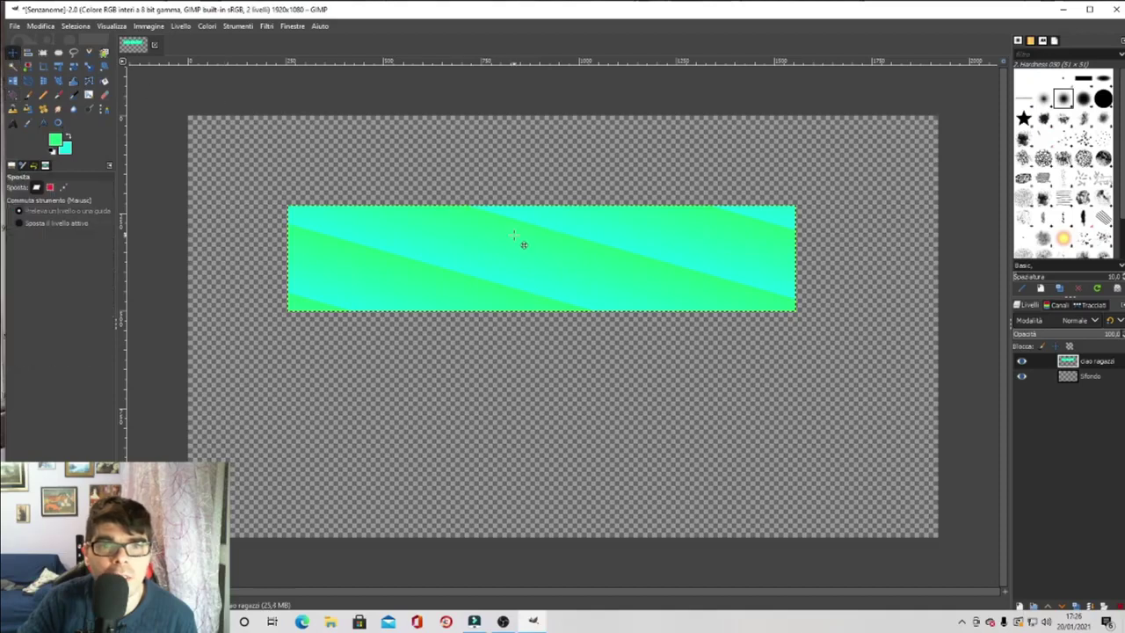
pyautogui.moveTo(549, 243)
pyautogui.mouseDown()
pyautogui.moveTo(542, 315)
pyautogui.moveTo(557, 427)
pyautogui.moveTo(547, 243)
pyautogui.mouseUp()
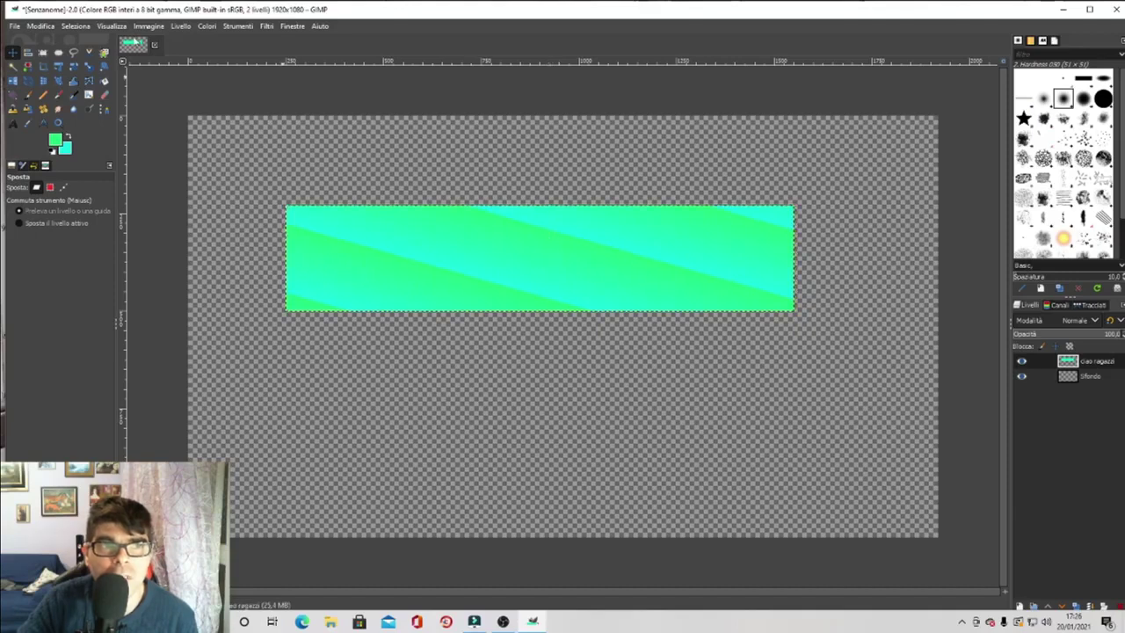
# Step: Close the current image without saving and create a new 1920 × 1080 px image
pyautogui.click(156, 47)
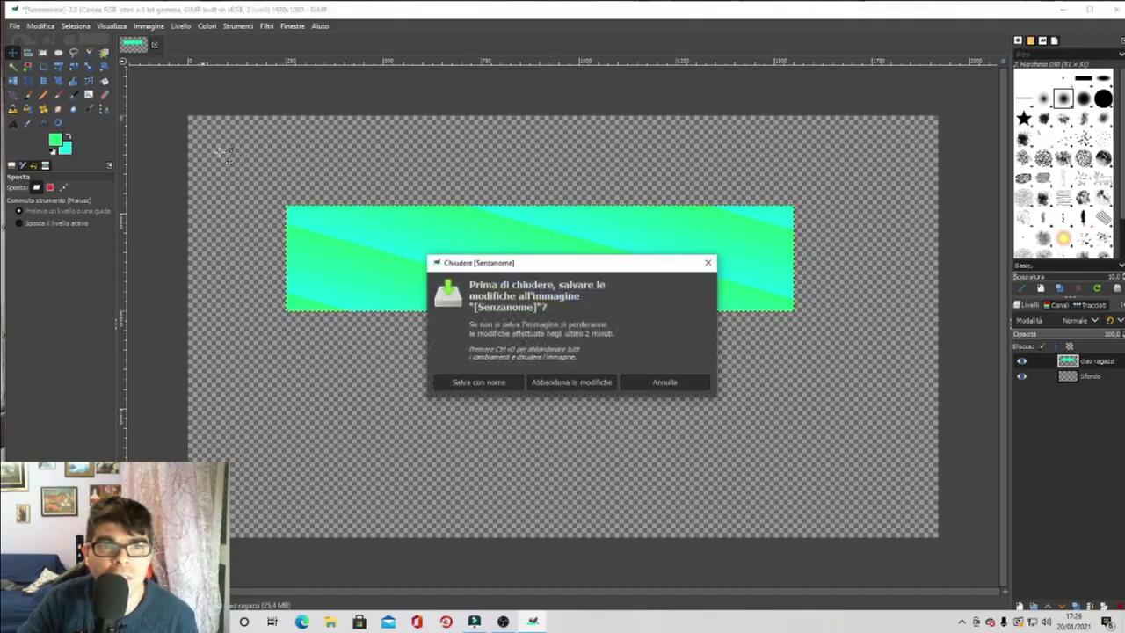
pyautogui.click(577, 383)
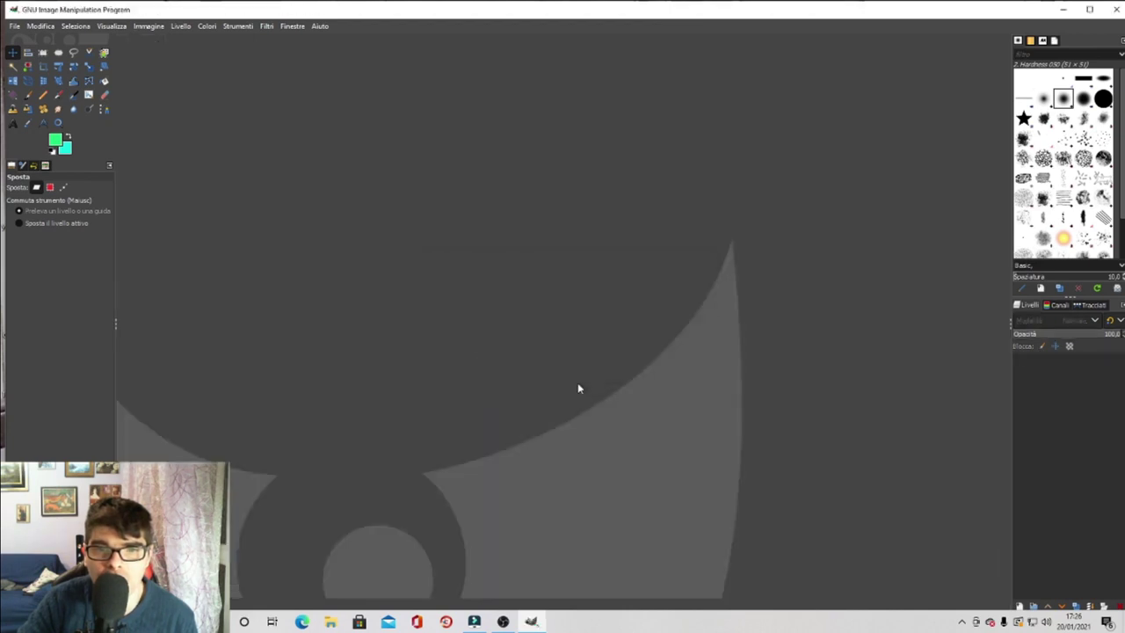
pyautogui.click(13, 27)
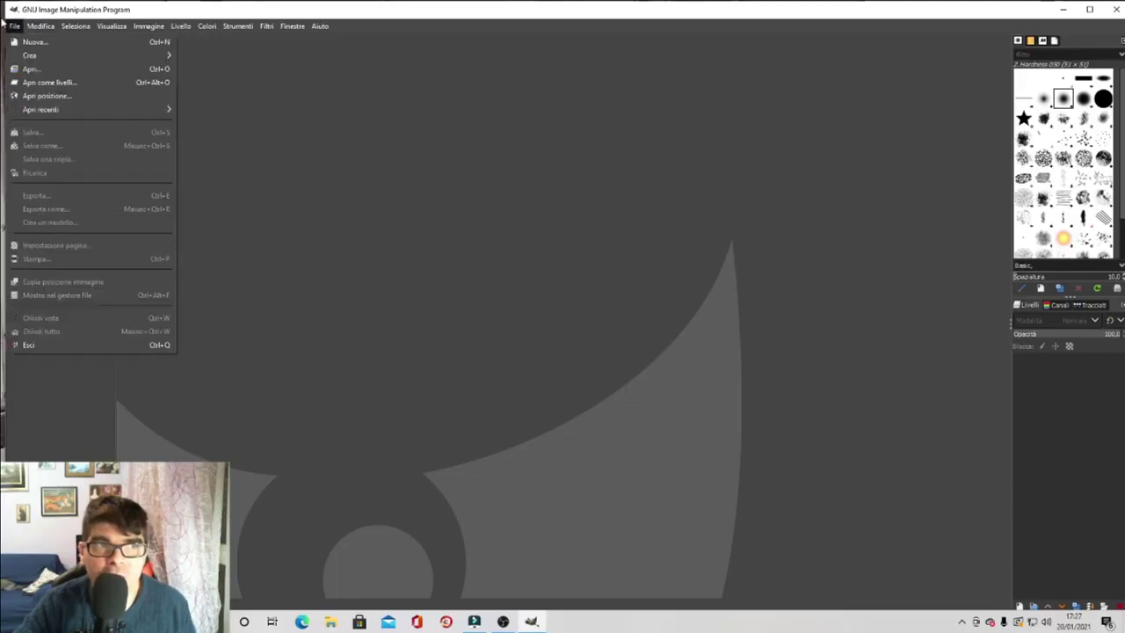
pyautogui.click(43, 46)
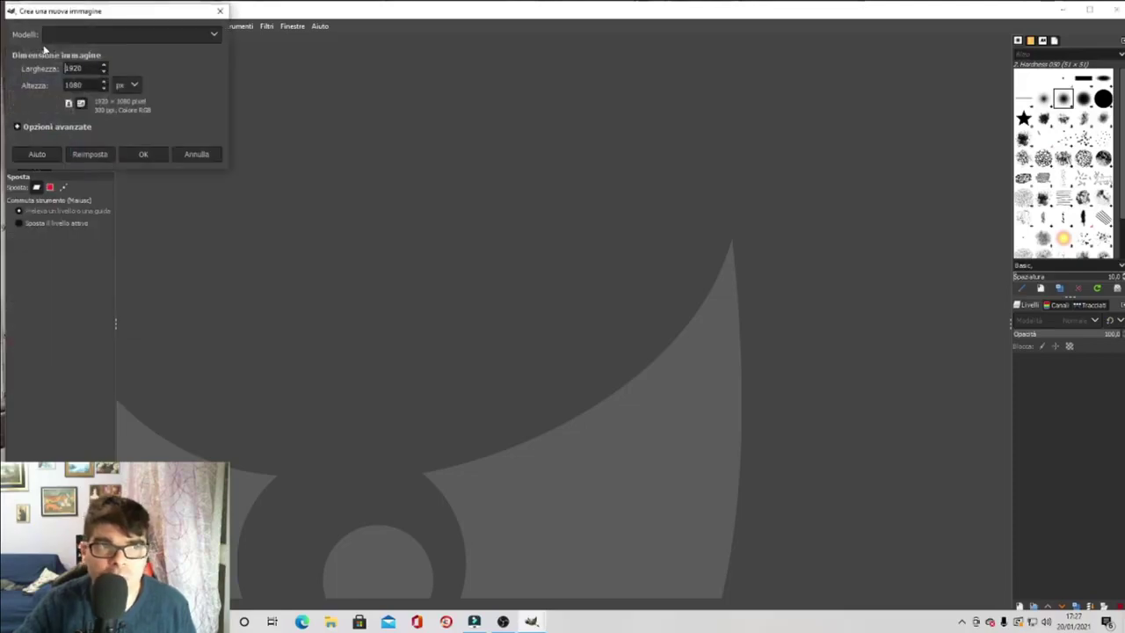
pyautogui.click(143, 155)
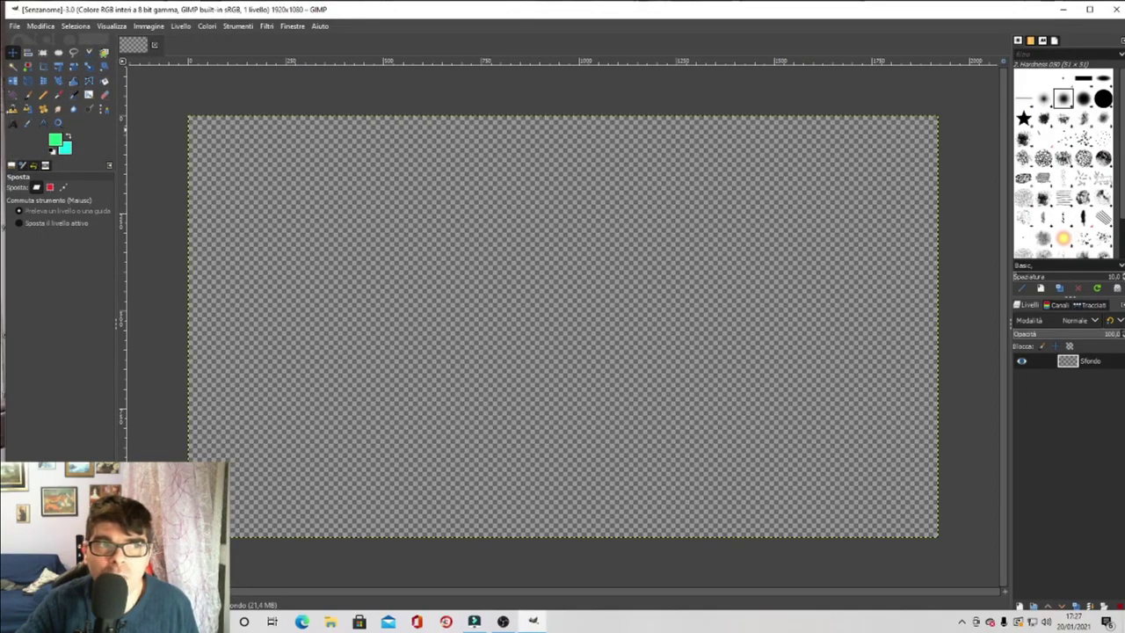
# Step: Change the background colour to a yellow-green
pyautogui.click(66, 150)
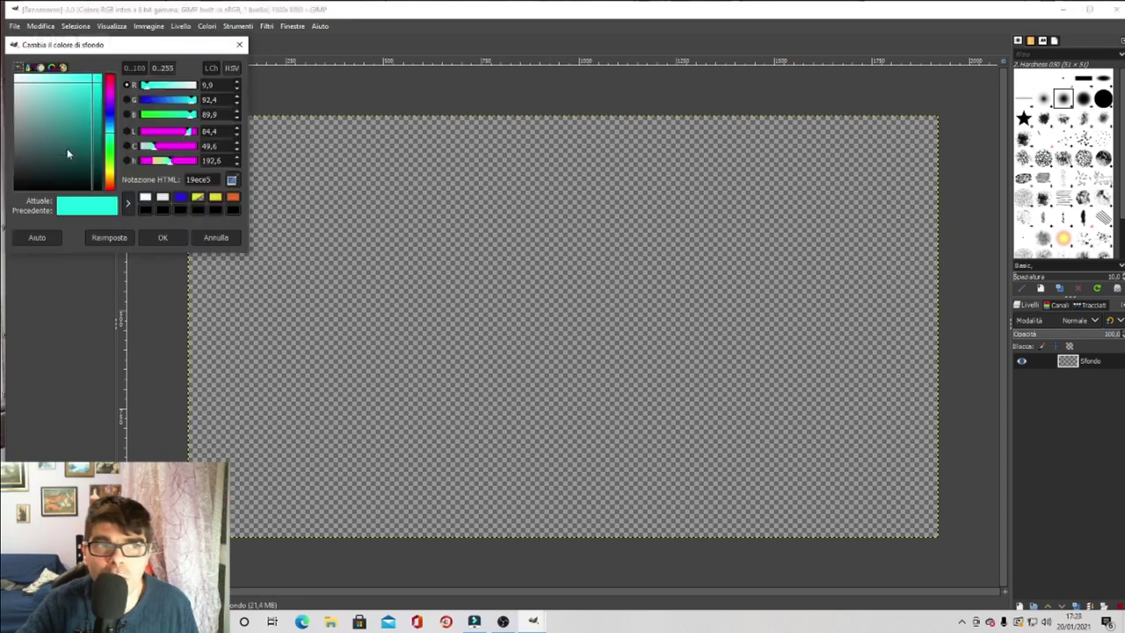
pyautogui.click(112, 173)
pyautogui.click(163, 237)
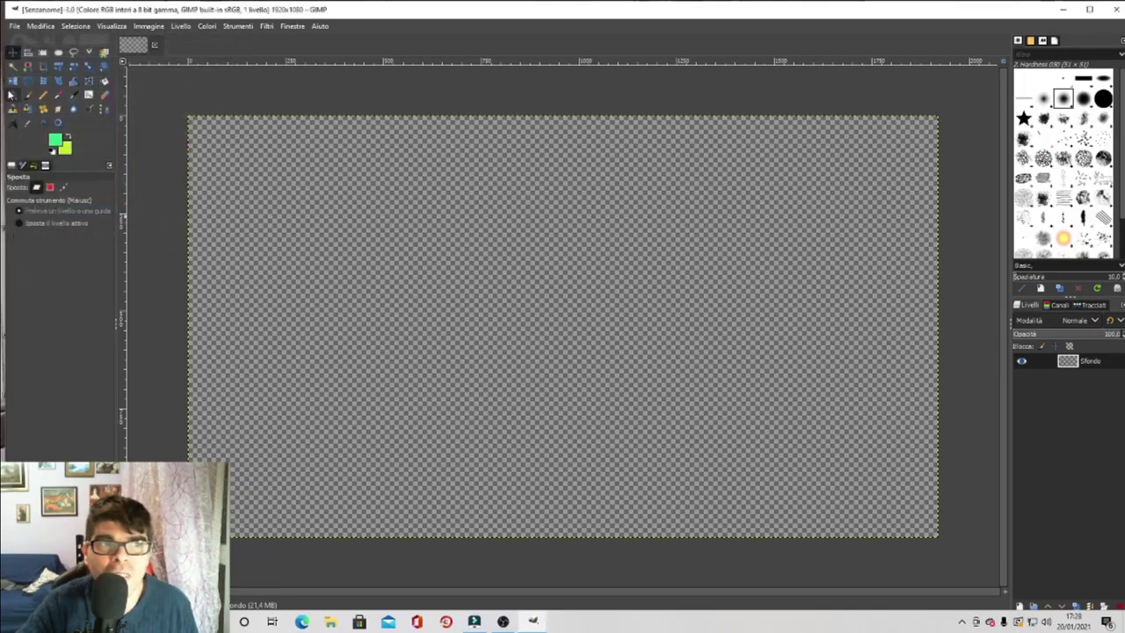
# Step: Add a green text layer reading "ciao ragazzi" in the upper-left part of the canvas
pyautogui.click(14, 124)
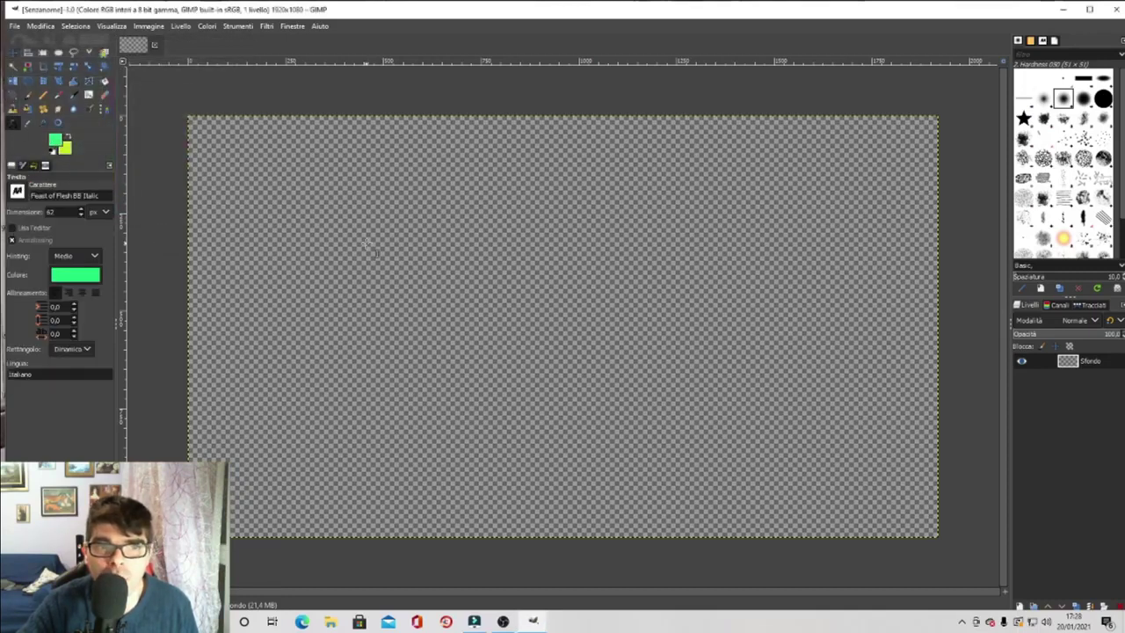
pyautogui.click(361, 239)
pyautogui.write('ciao r')
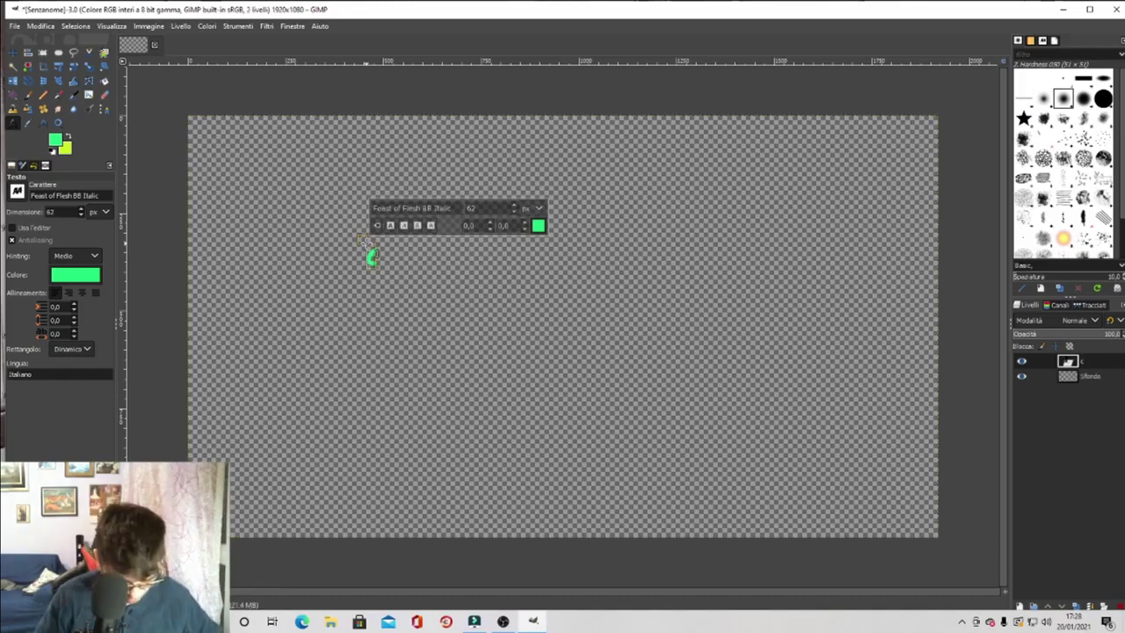
pyautogui.write('agazzi')
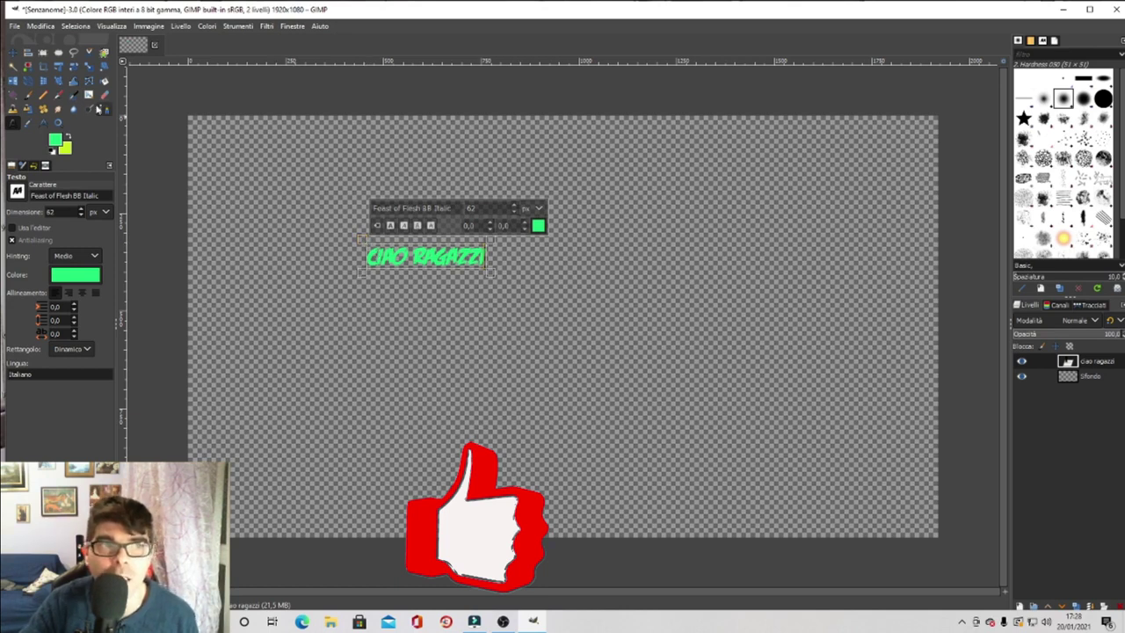
# Step: Scale the "ciao ragazzi" text layer to about 1254 × 261 px across the upper middle of the canvas
pyautogui.click(89, 67)
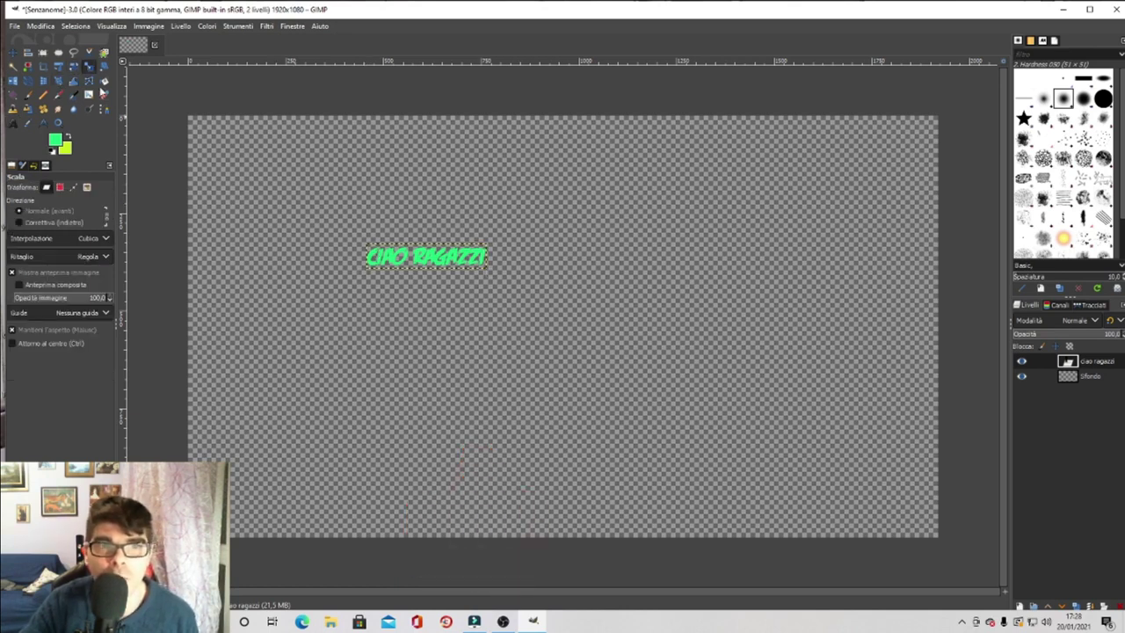
pyautogui.click(449, 268)
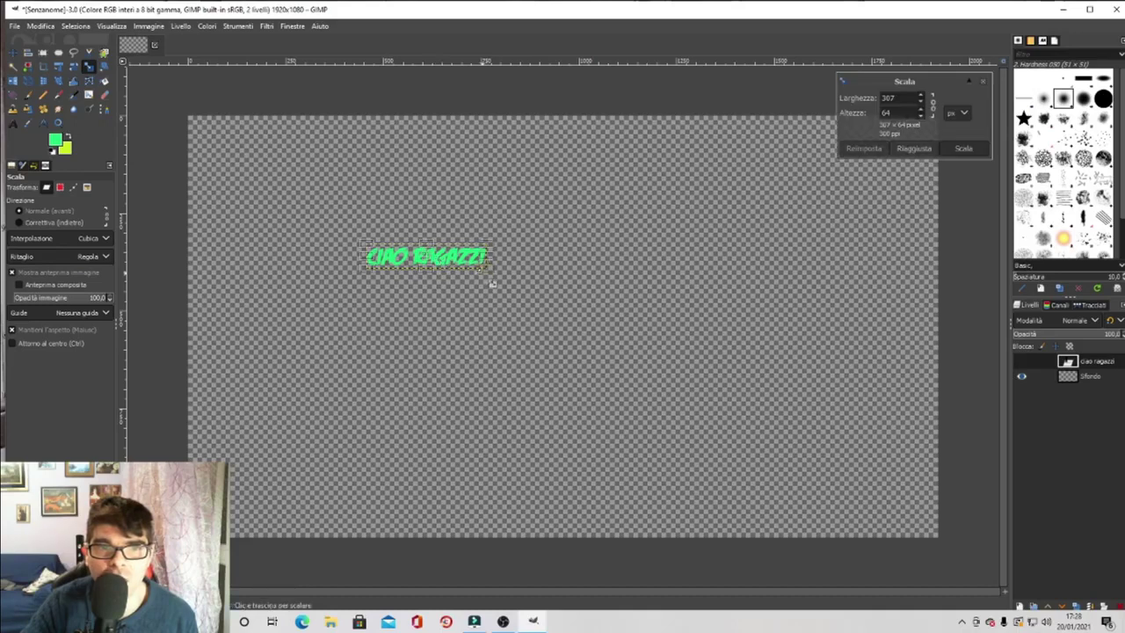
pyautogui.moveTo(492, 282); pyautogui.dragTo(775, 404)
pyautogui.moveTo(365, 329); pyautogui.dragTo(291, 370)
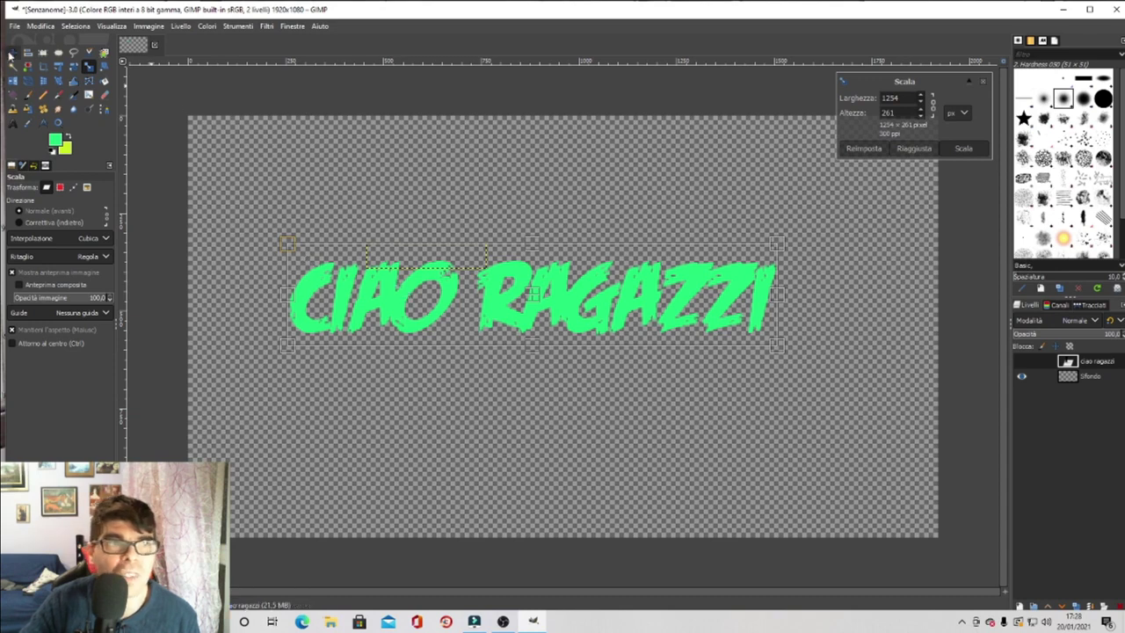
pyautogui.click(15, 57)
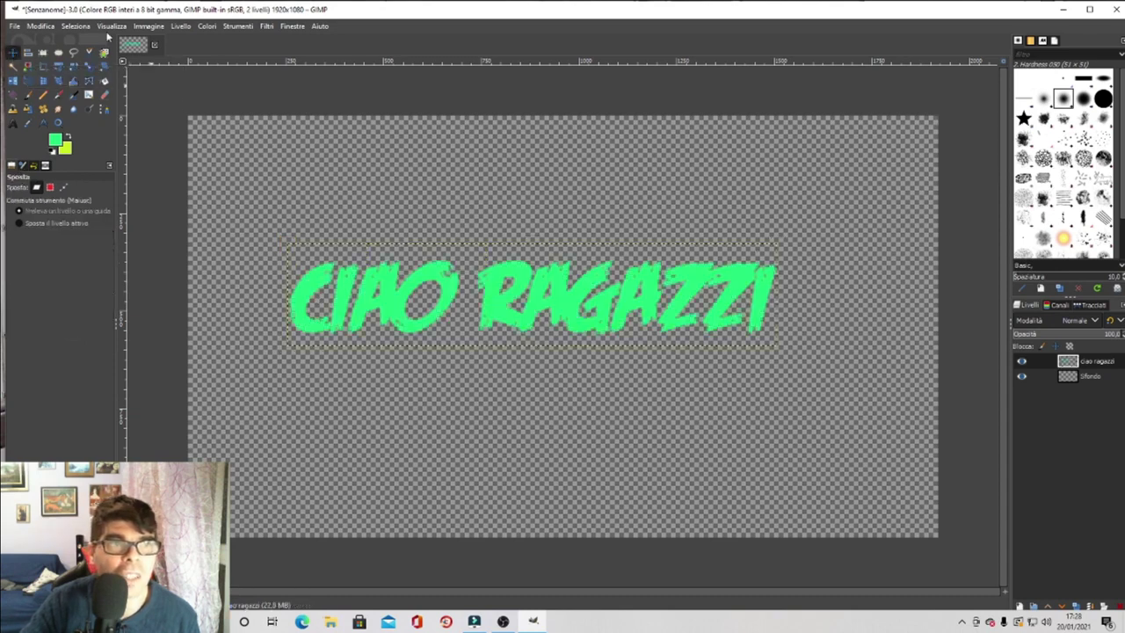
# Step: Select the lettering by its alpha channel, fill it with a short vertical green to yellow-green linear gradient, and clear the selection
pyautogui.click(182, 26)
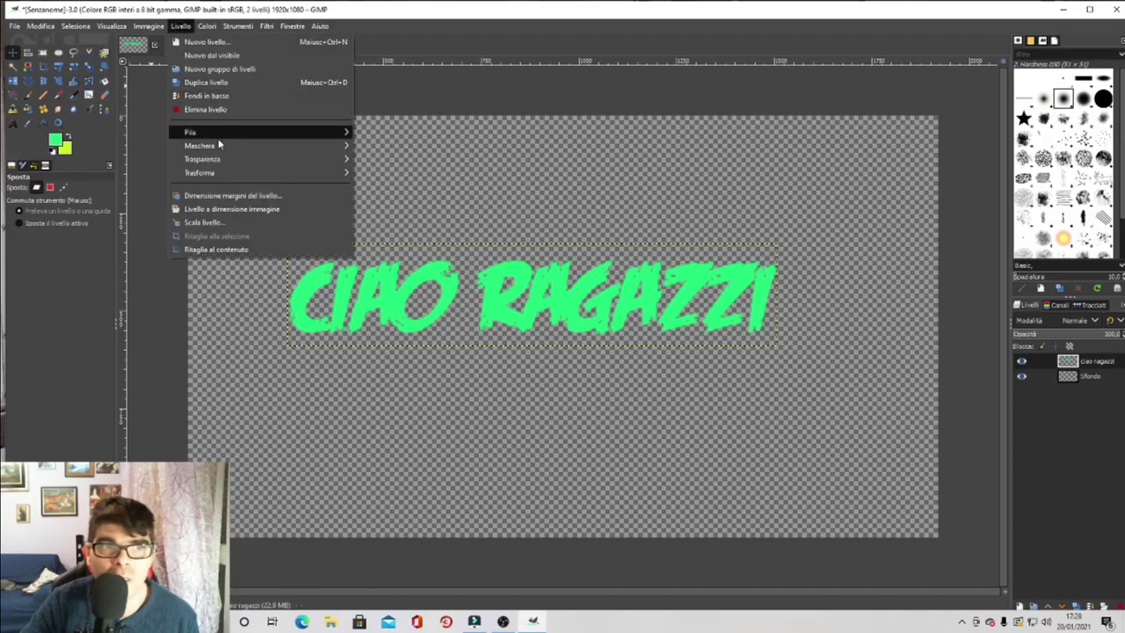
pyautogui.moveTo(216, 161)
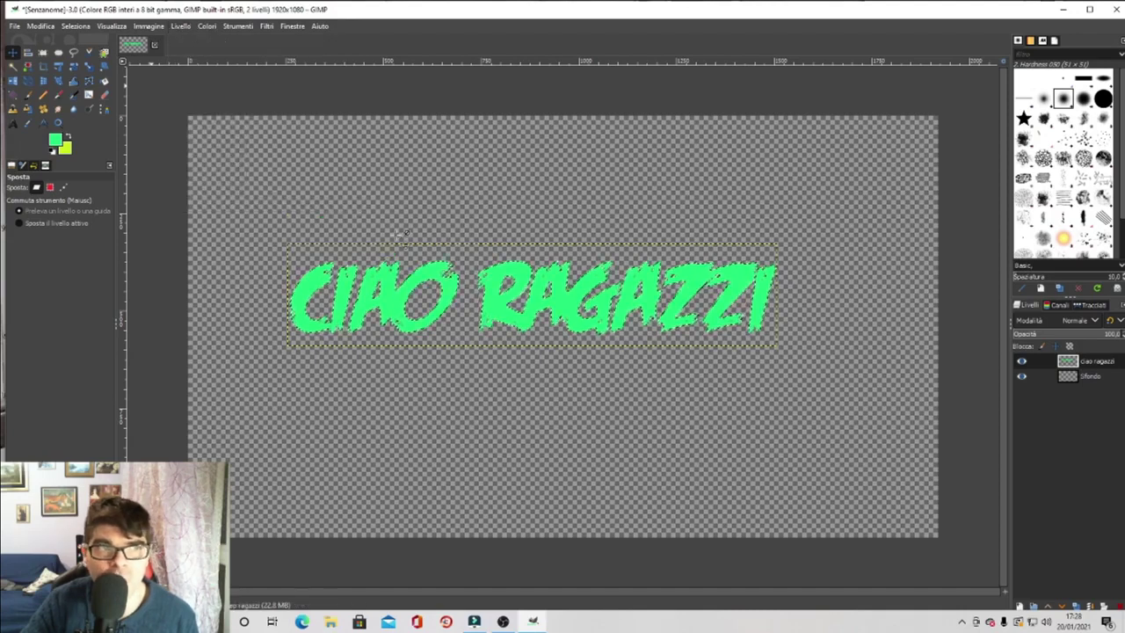
pyautogui.click(11, 97)
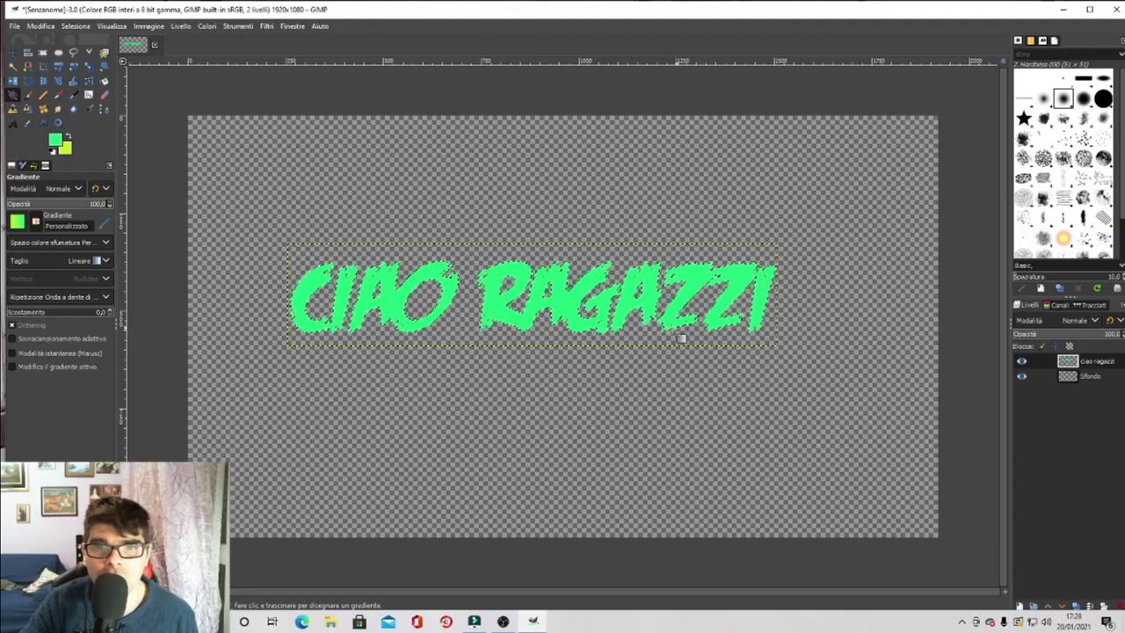
pyautogui.click(499, 322)
pyautogui.moveTo(499, 323); pyautogui.dragTo(499, 283)
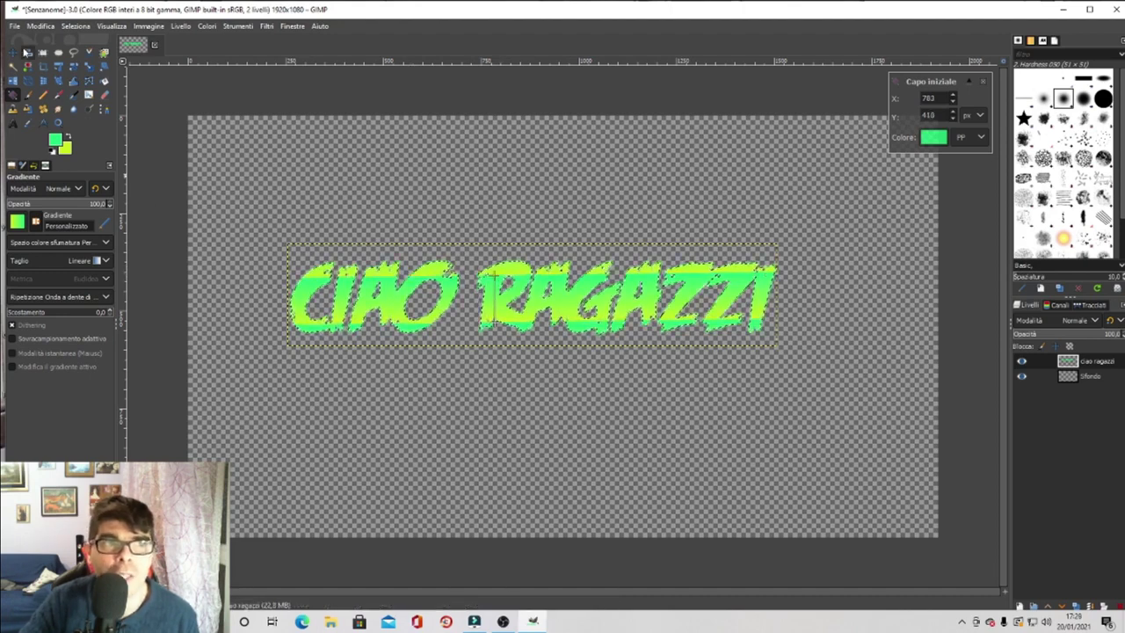
pyautogui.click(13, 54)
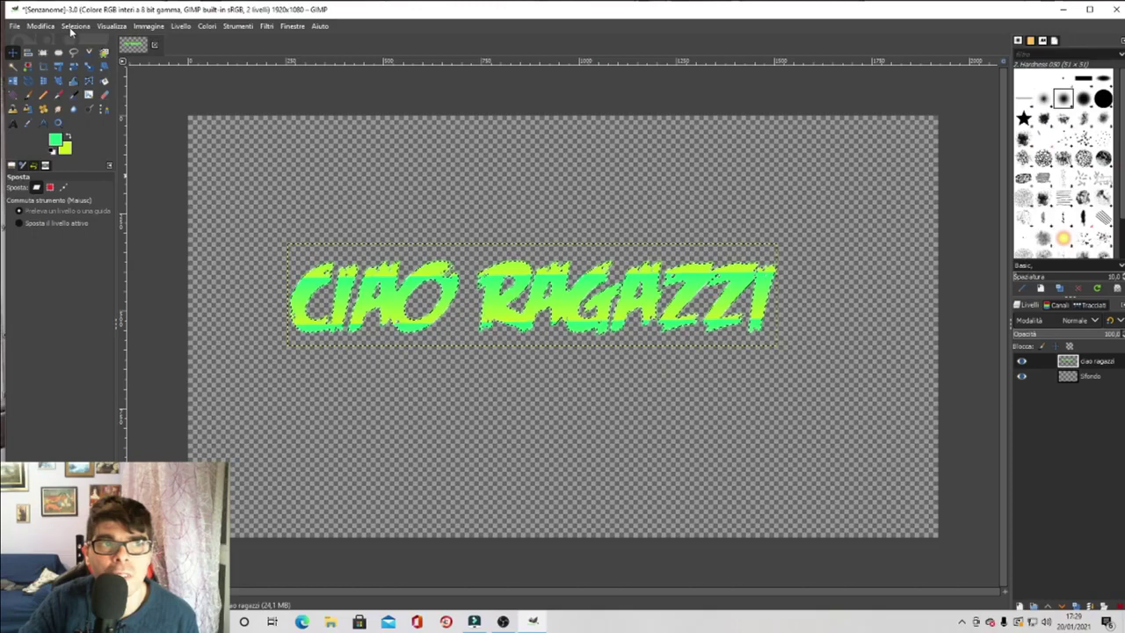
pyautogui.click(72, 28)
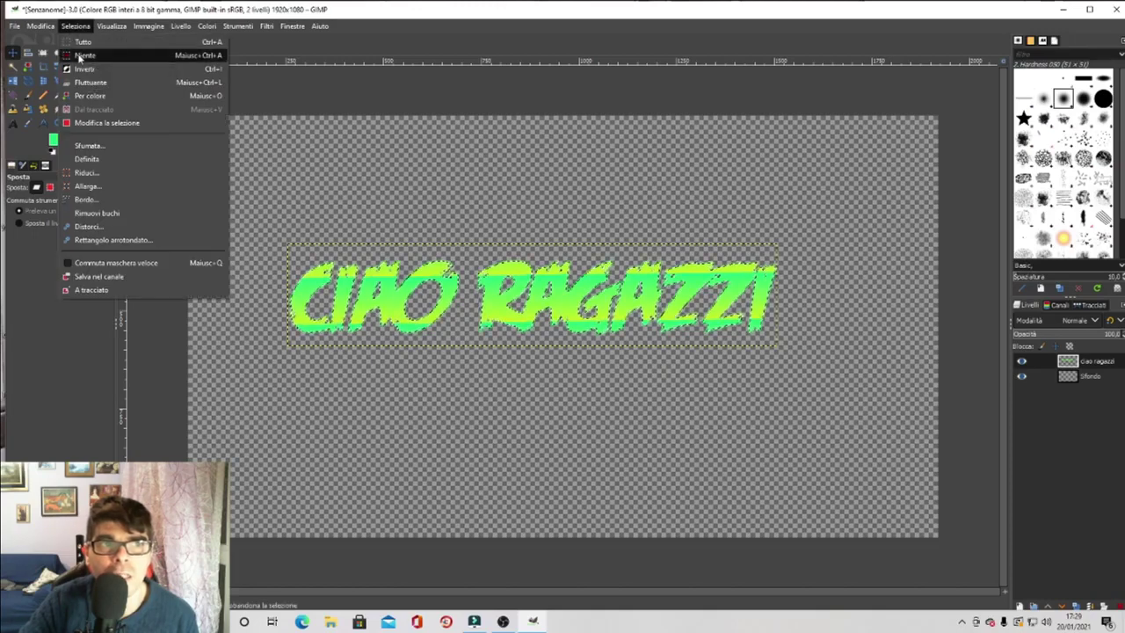
pyautogui.click(80, 57)
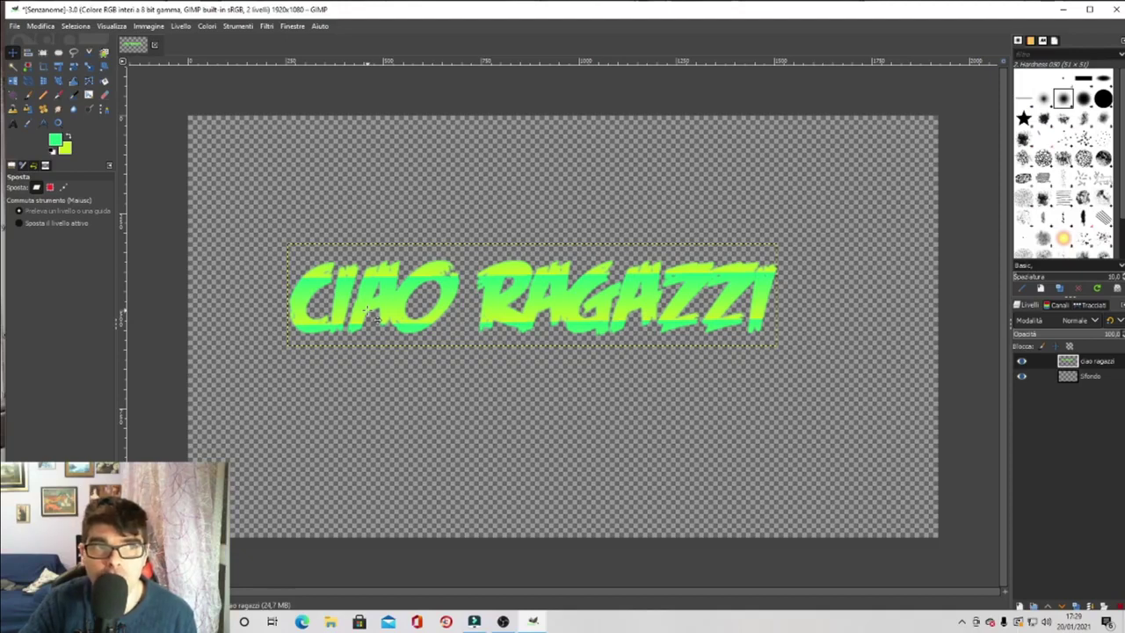
# Step: Select the gradient lettering by its alpha channel and grow the selection outward around the letters
pyautogui.click(181, 27)
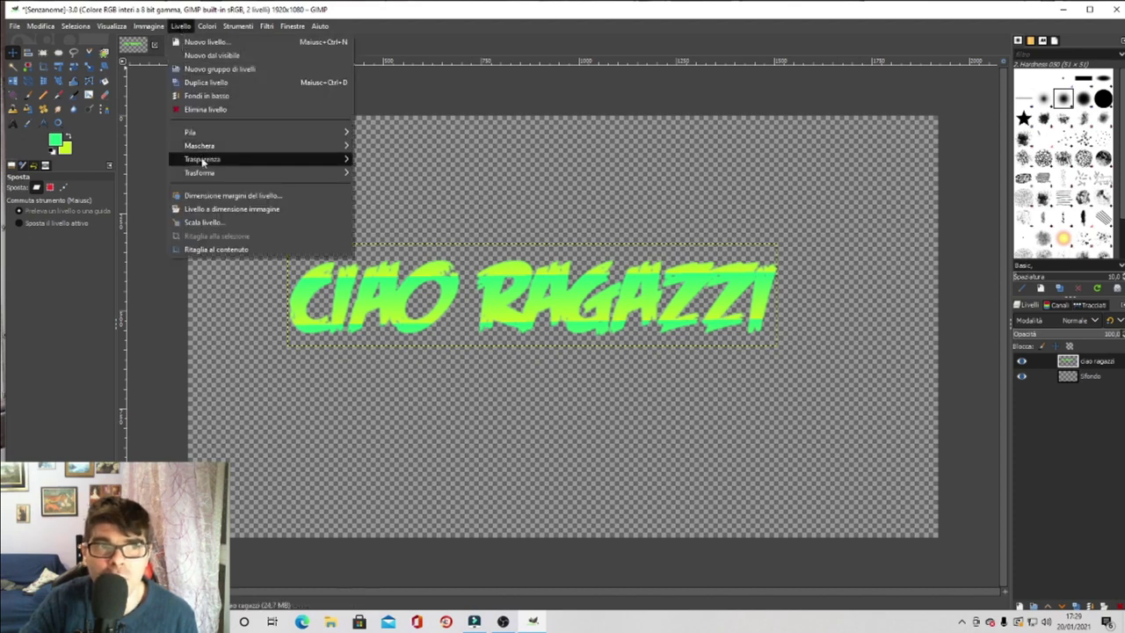
pyautogui.moveTo(203, 162)
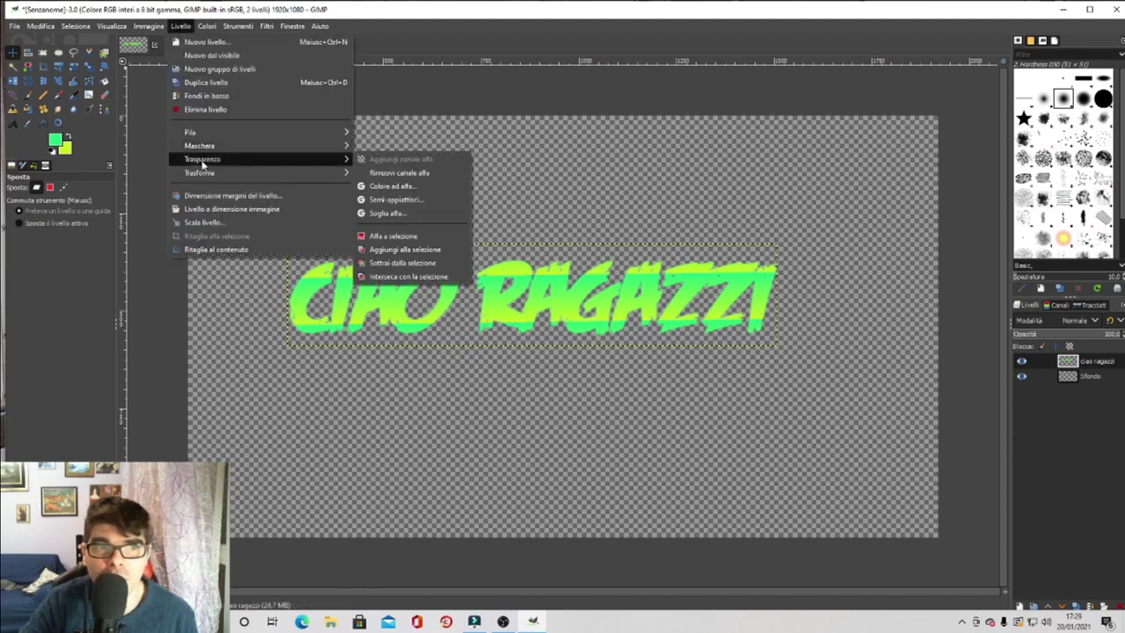
pyautogui.click(418, 234)
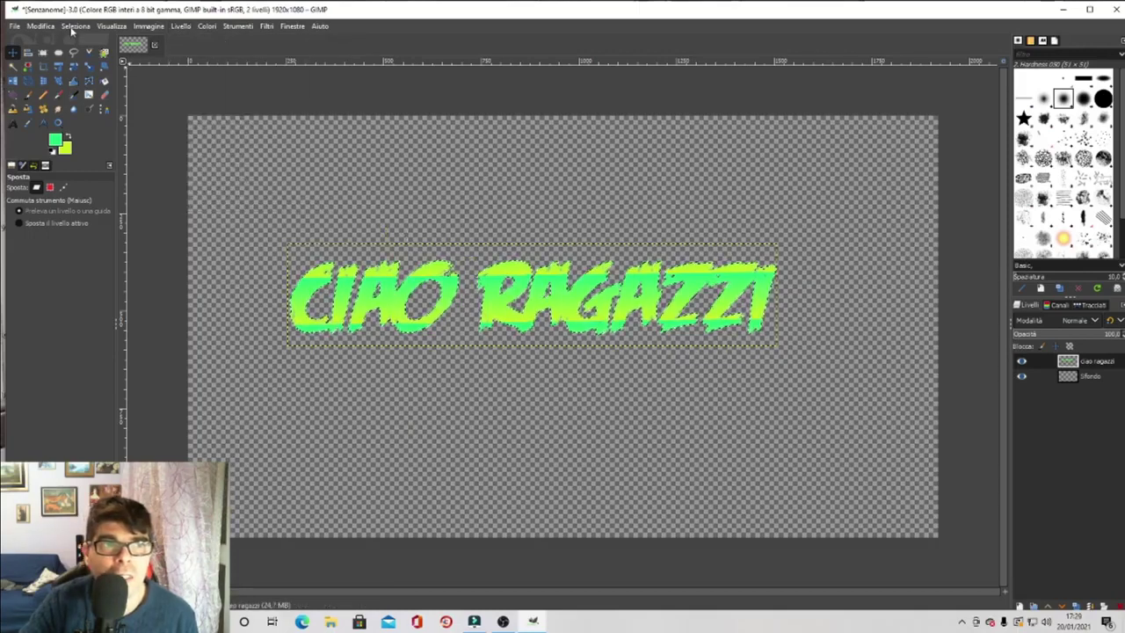
pyautogui.click(73, 28)
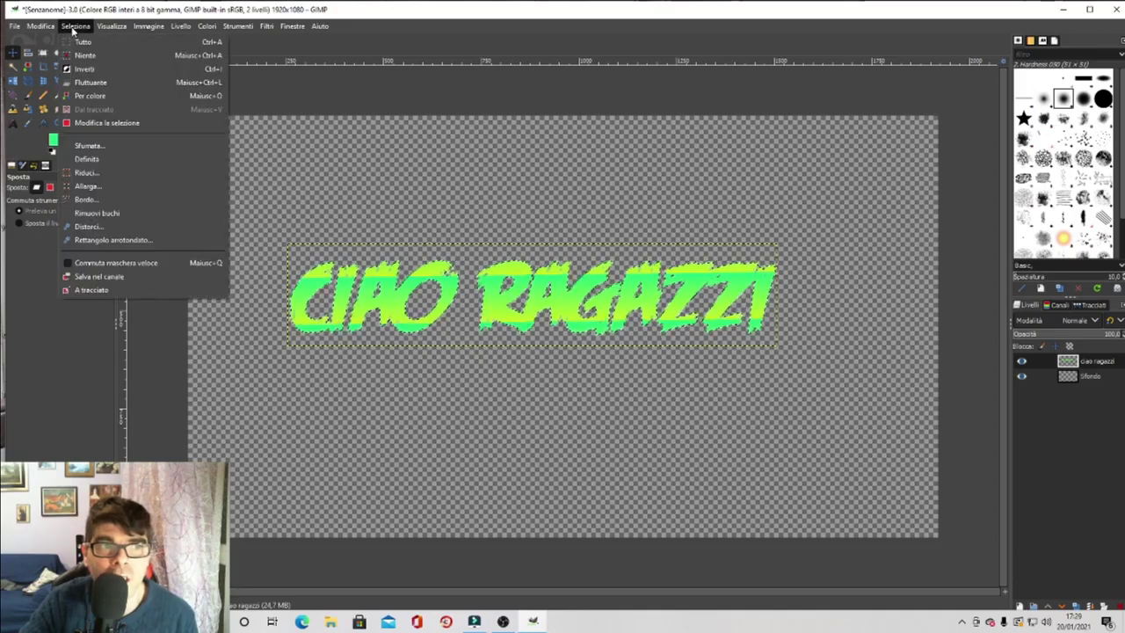
pyautogui.click(83, 187)
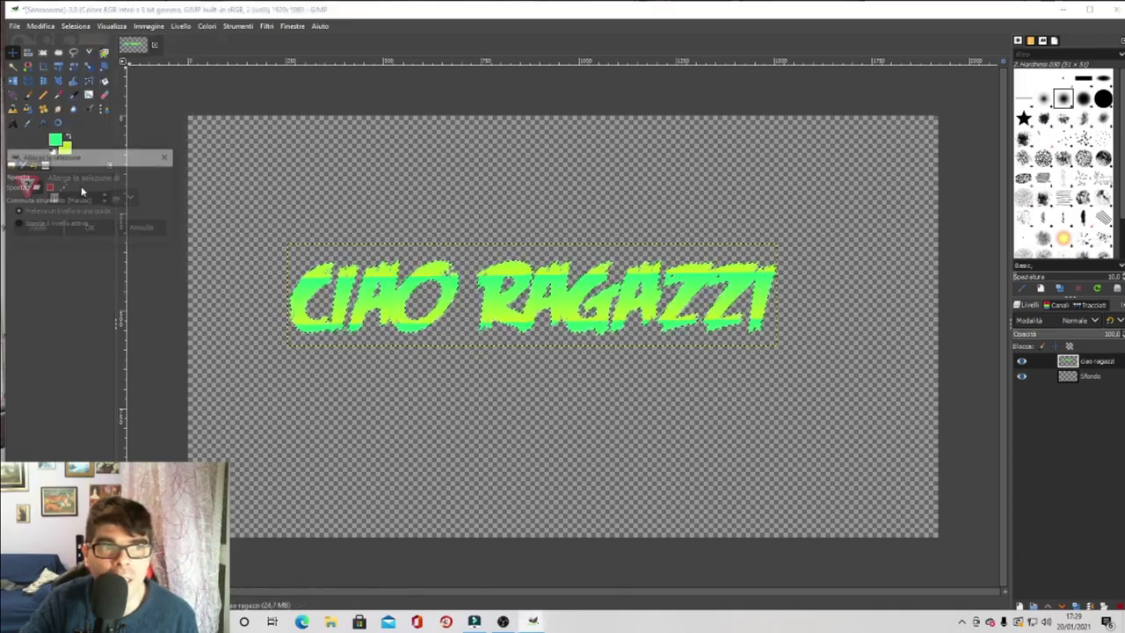
pyautogui.click(89, 229)
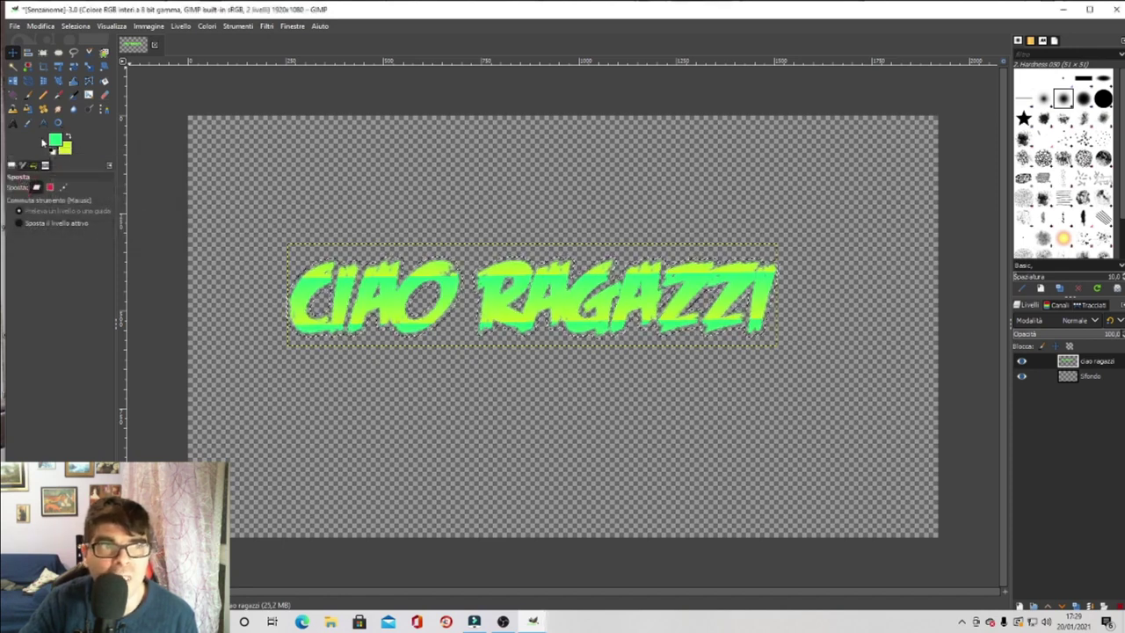
# Step: Set the foreground colour to a near-white and bucket-fill the grown margin around the lettering as an outline
pyautogui.click(105, 80)
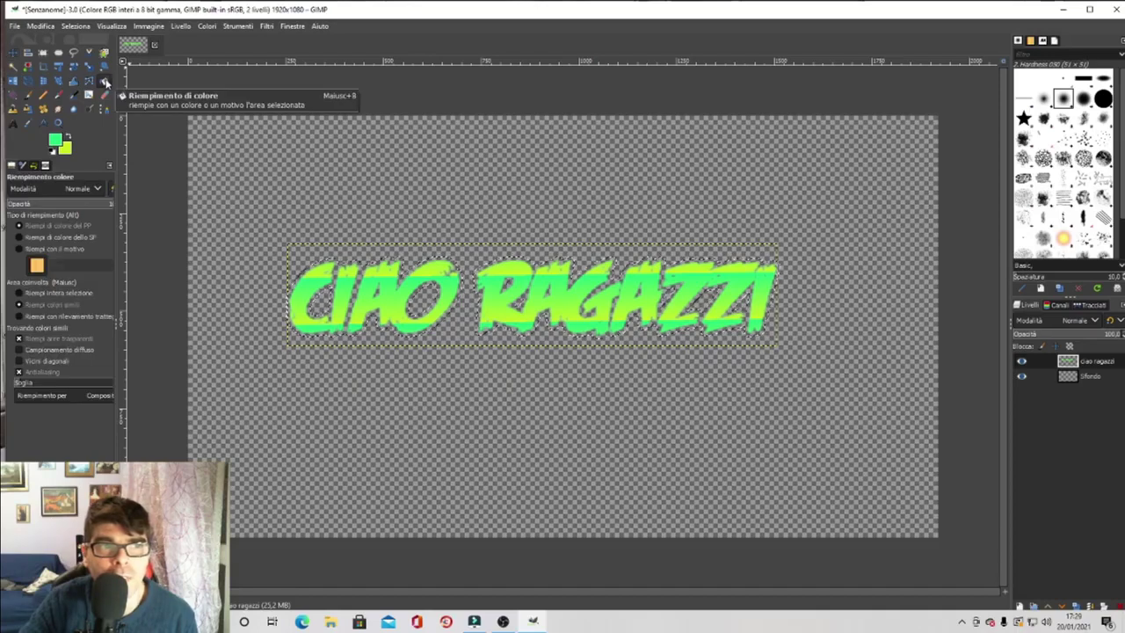
pyautogui.click(55, 139)
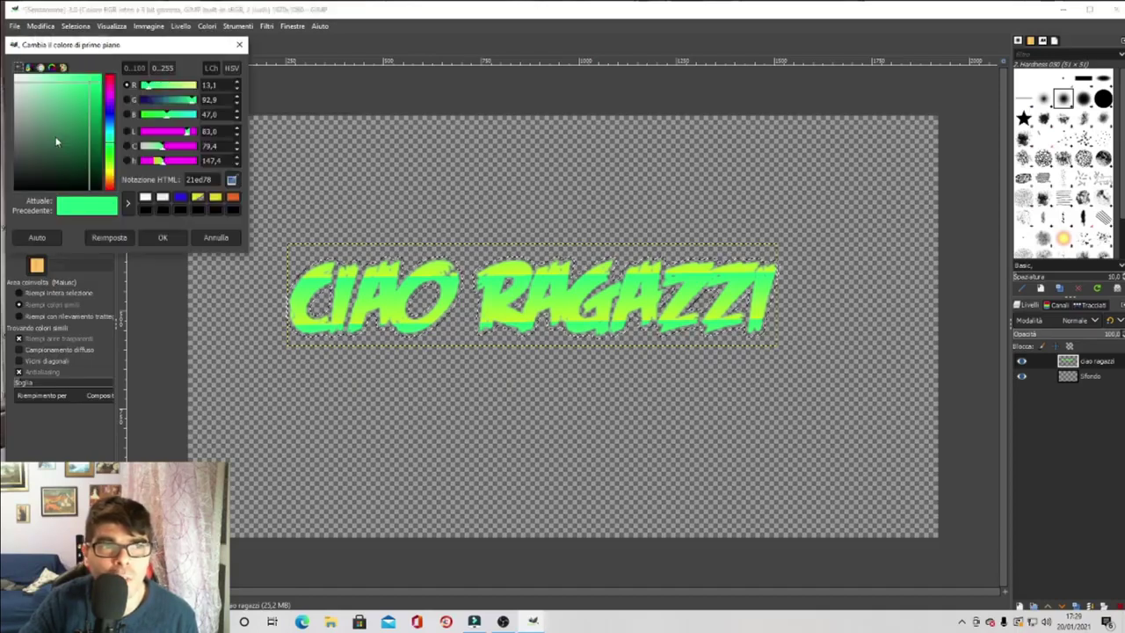
pyautogui.click(16, 81)
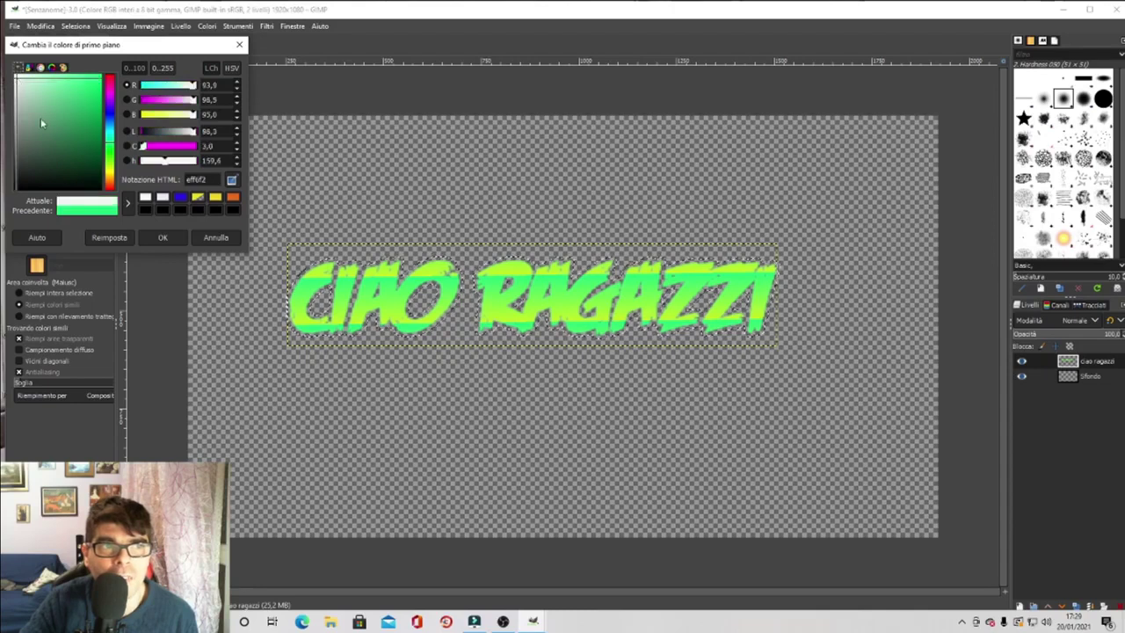
pyautogui.click(164, 238)
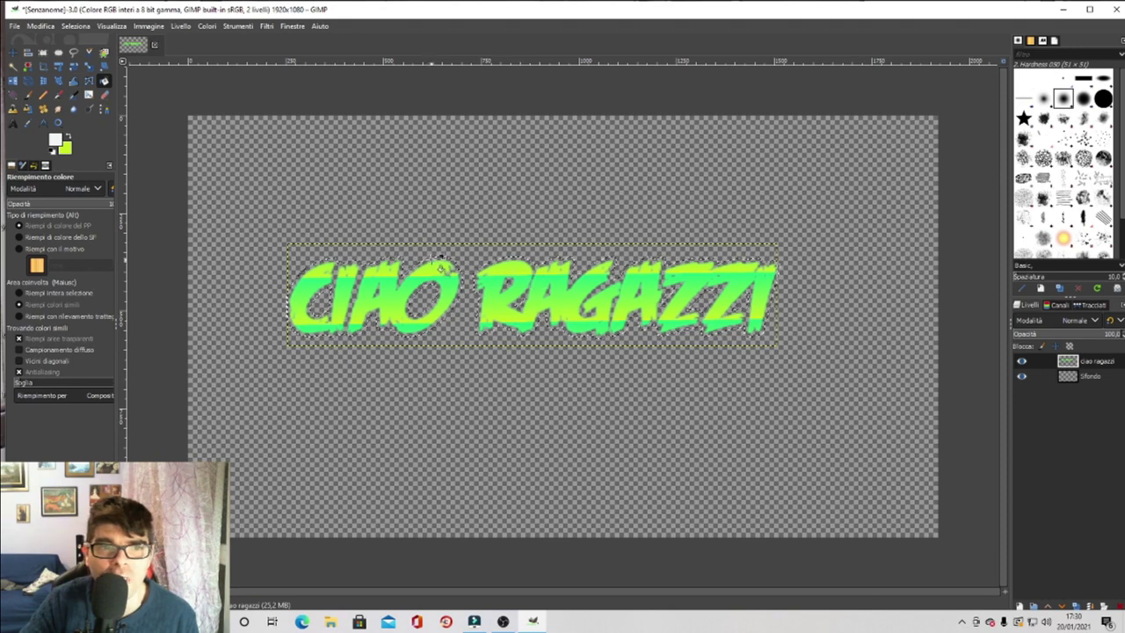
pyautogui.click(439, 257)
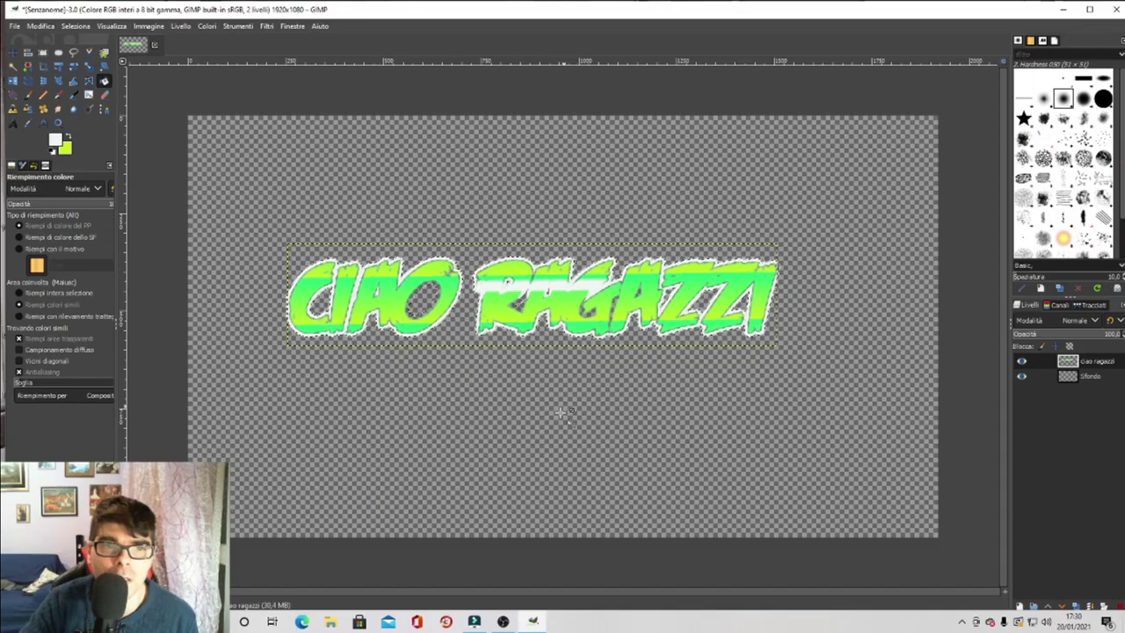
# Step: Clear the selection and bucket-fill the hole inside the letter O of "CIAO" with the near-white foreground colour
pyautogui.click(40, 26)
pyautogui.moveTo(75, 26)
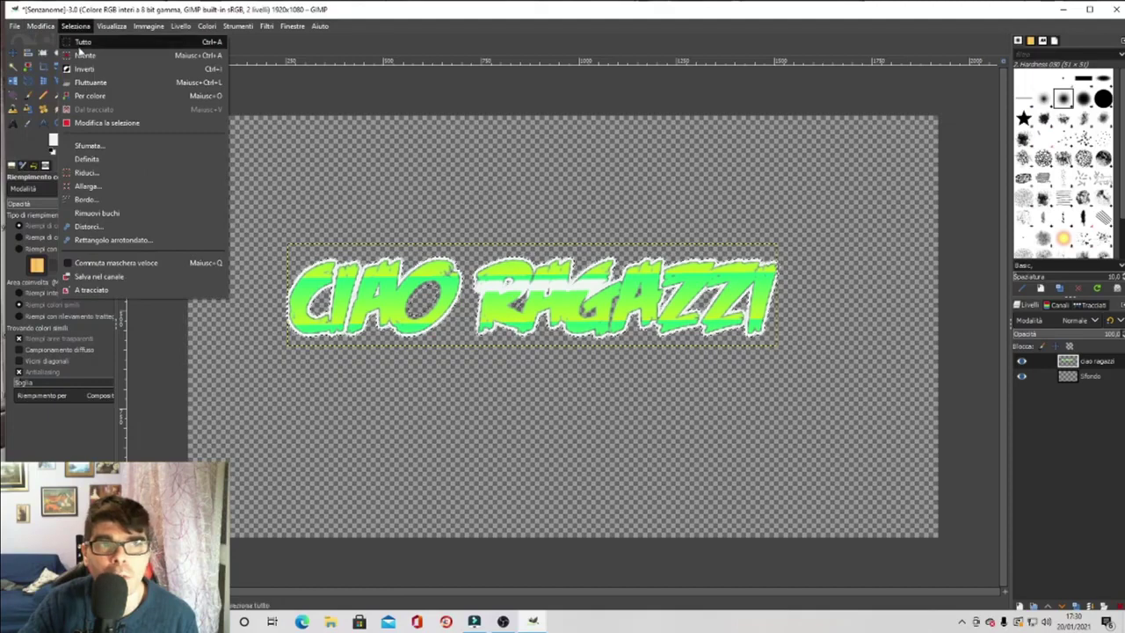
pyautogui.click(90, 55)
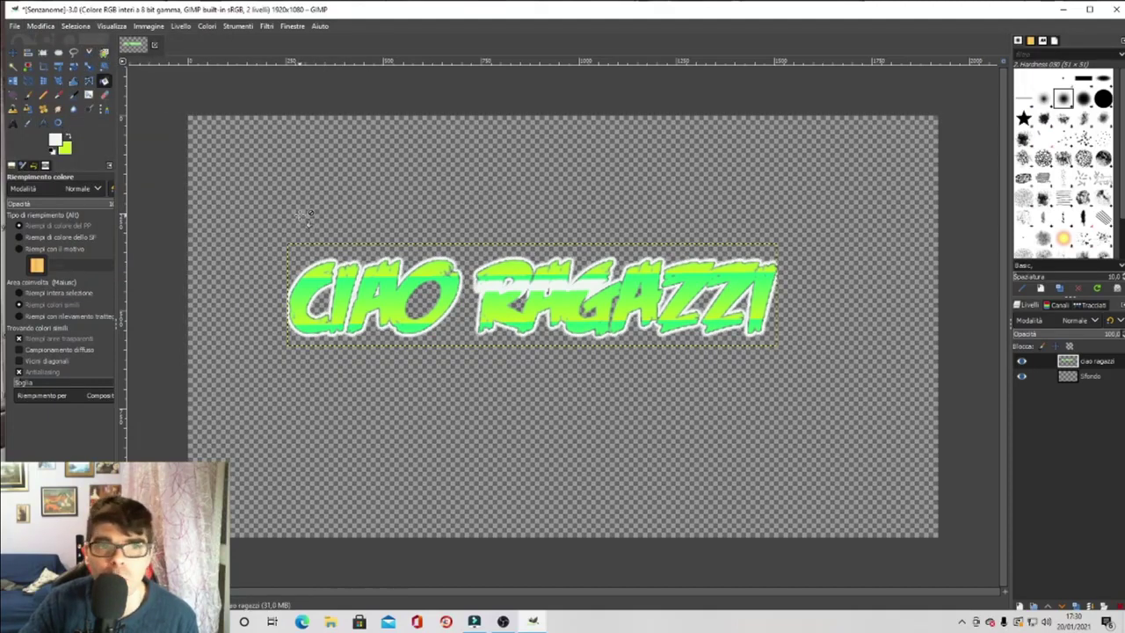
pyautogui.click(426, 298)
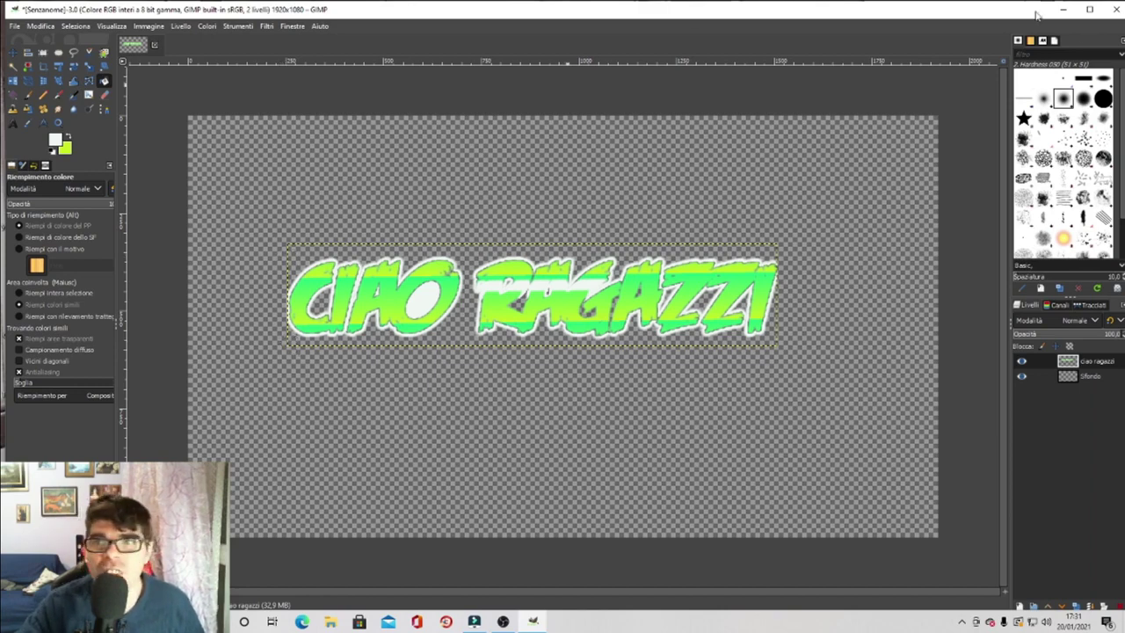
# Step: Minimize the image editor and switch to OBS Studio
pyautogui.click(1063, 13)
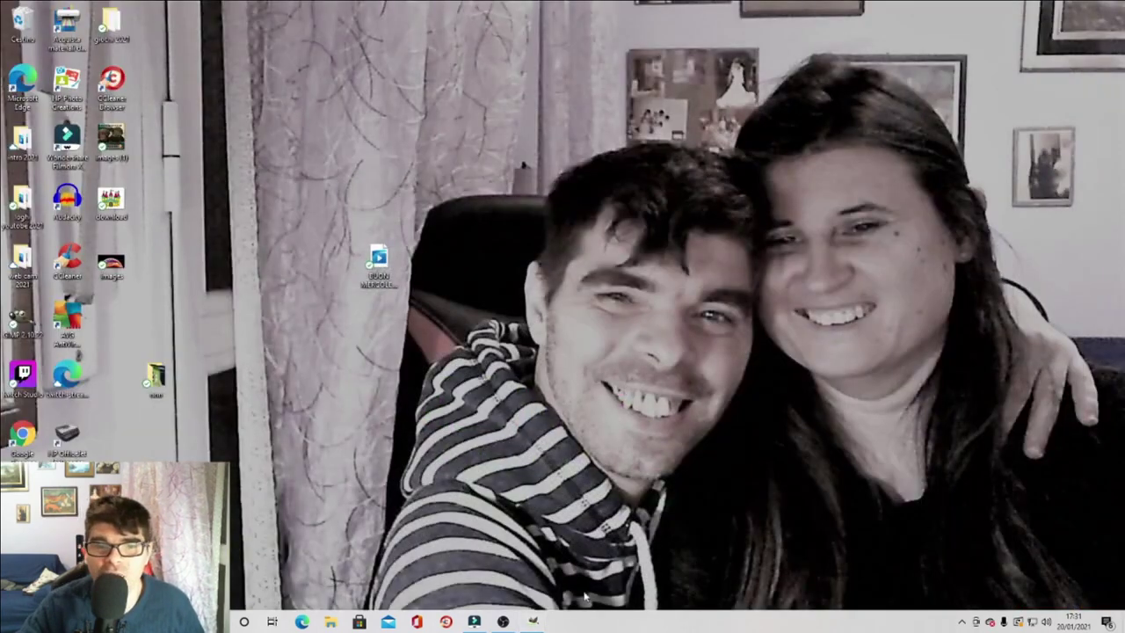
pyautogui.click(502, 621)
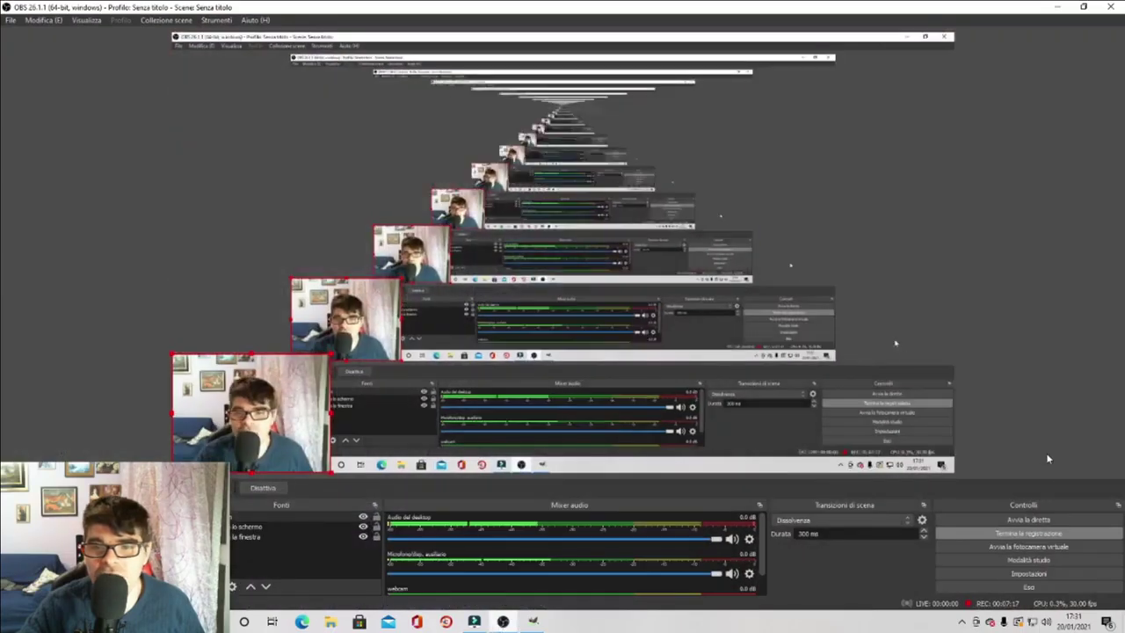